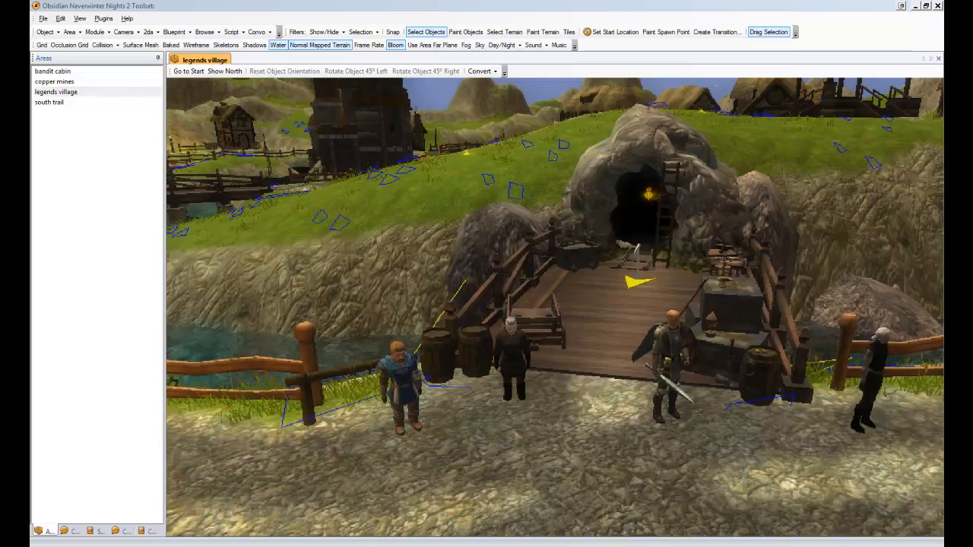
- Examine the two NPCs standing in front of the large wooden door in the legends village area
middle_drag(554, 307, 646, 346)
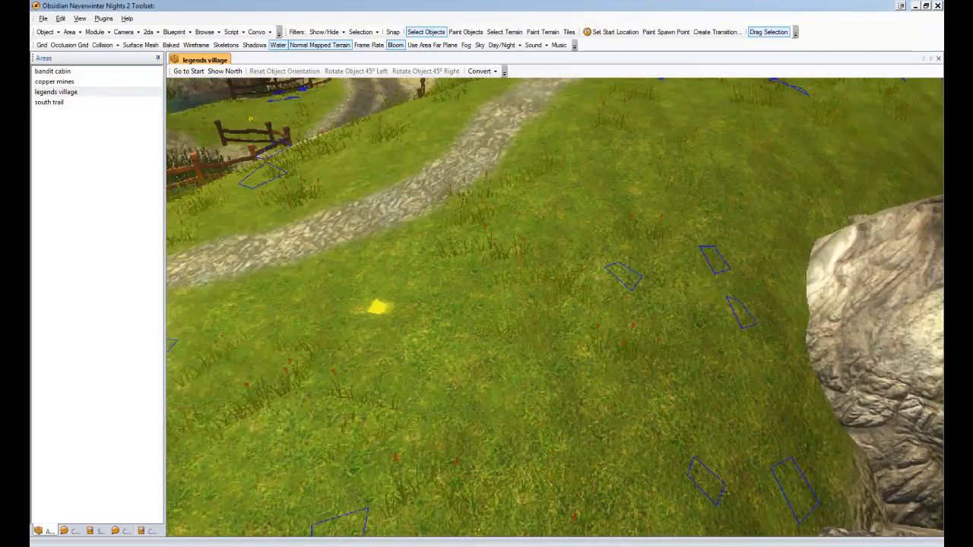
key(w)
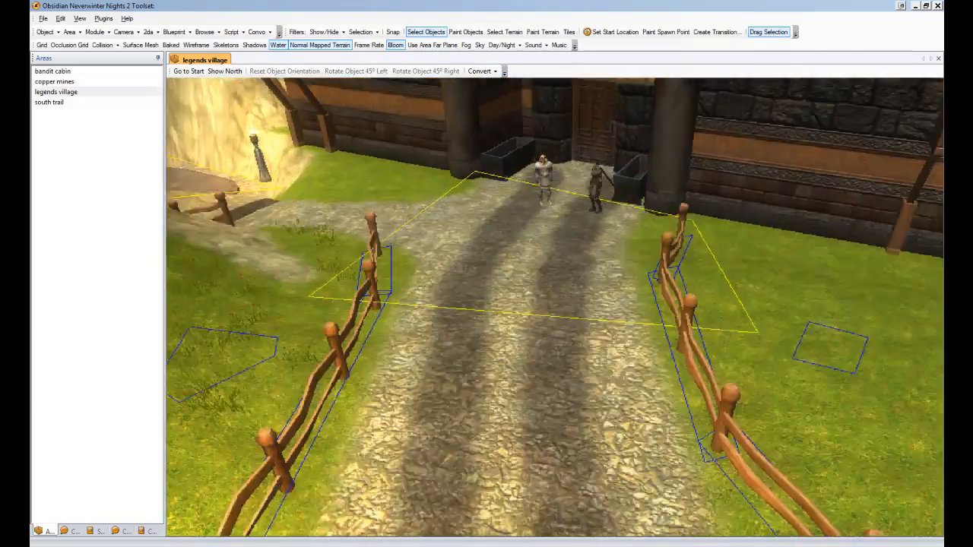
middle_drag(555, 307, 555, 228)
scroll(555, 307, up, 6)
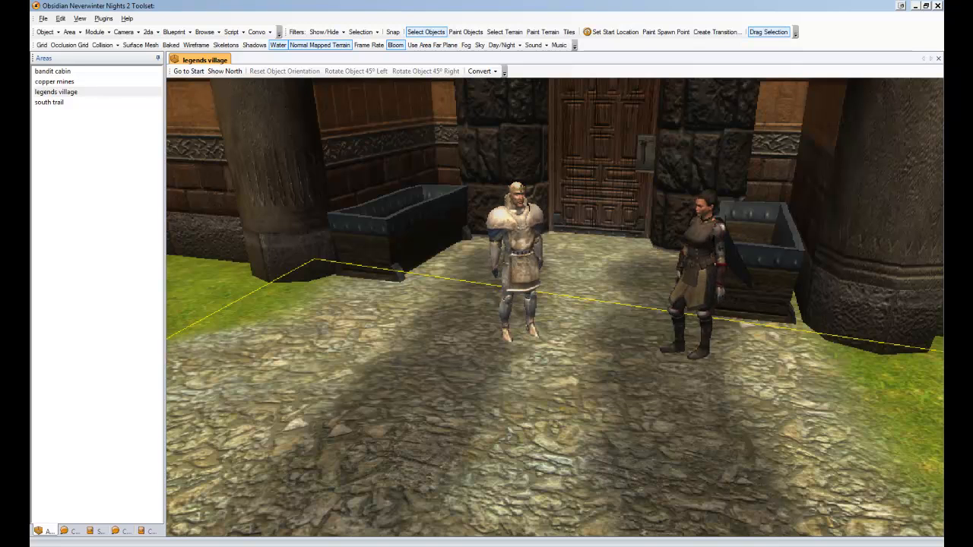
scroll(940, 419, down, 1)
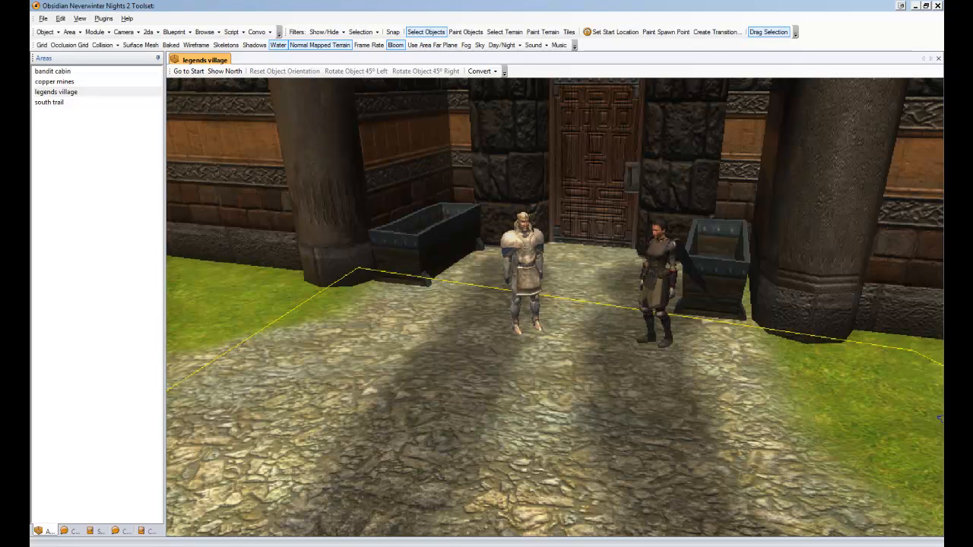
middle_drag(939, 418, 882, 401)
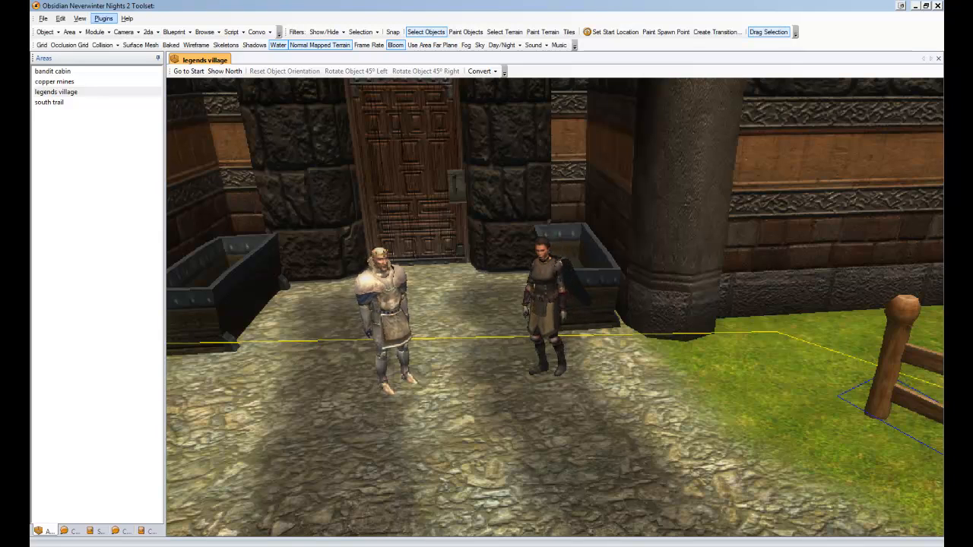
- Open the Legends Quest Plugin and create a new quest
click(103, 18)
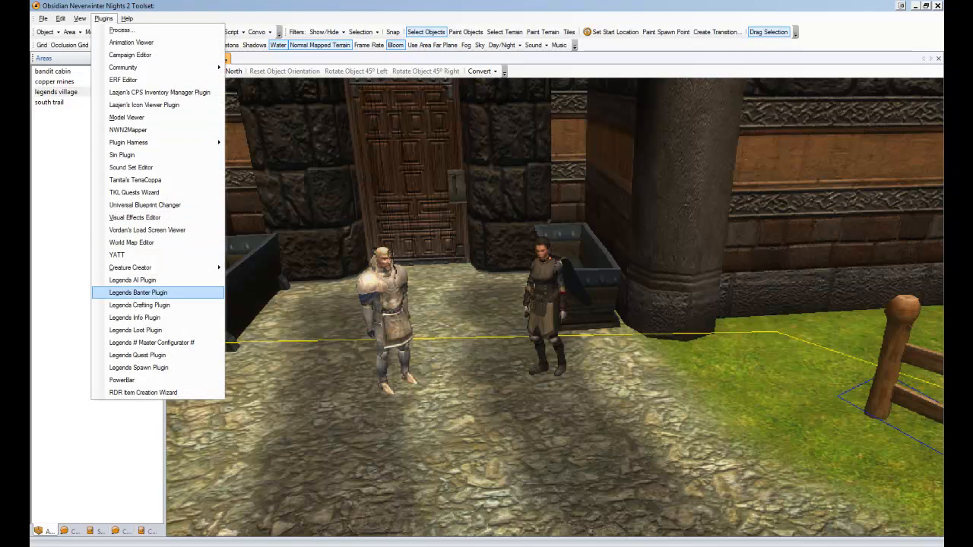
click(137, 355)
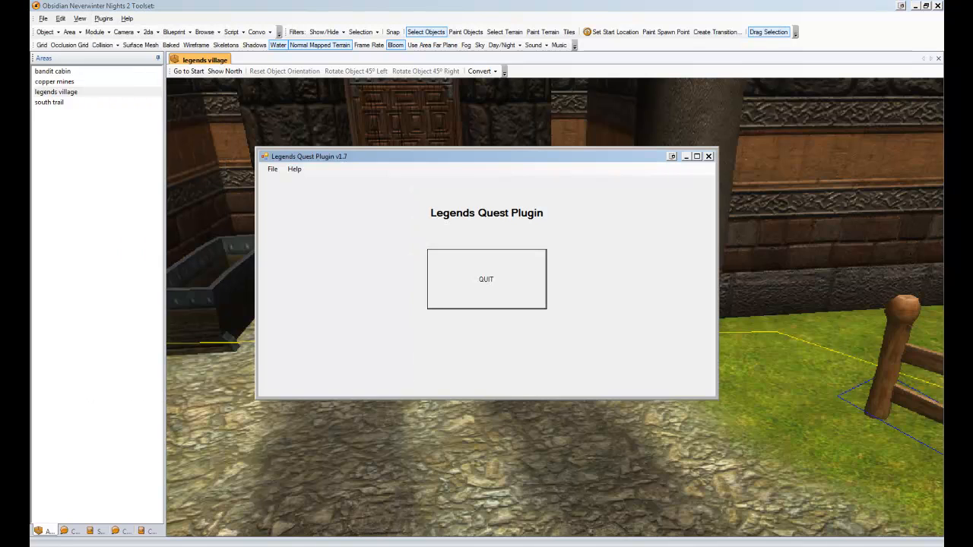
click(272, 169)
mouse_move(289, 196)
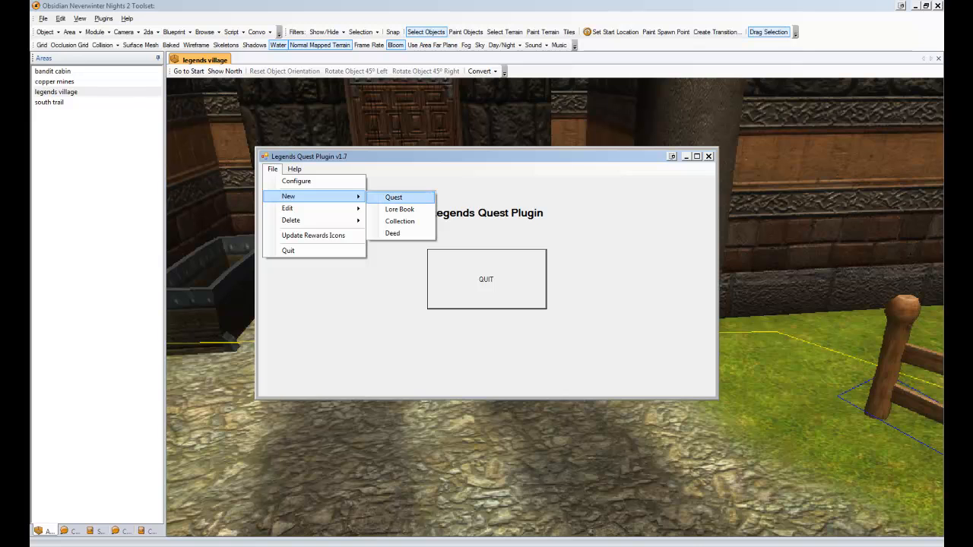
click(393, 197)
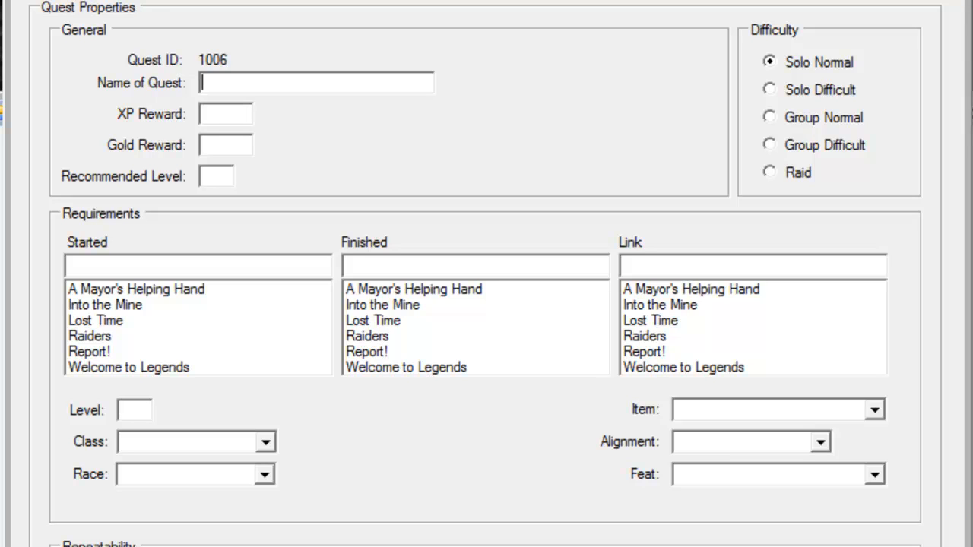
- Name the quest "Close Encounters" with an XP reward of 100, a gold reward of 50 and recommended level 1
text(Close Encounters)
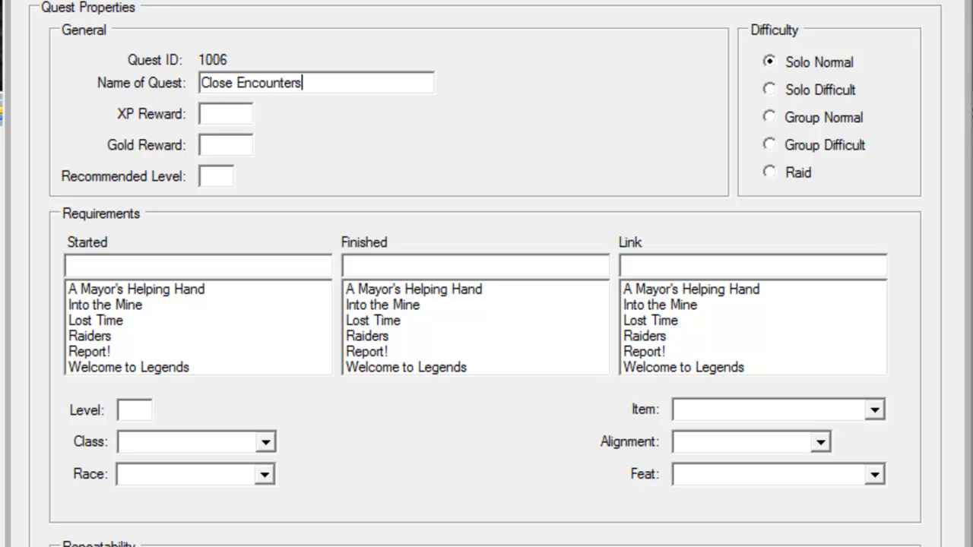
key(Tab)
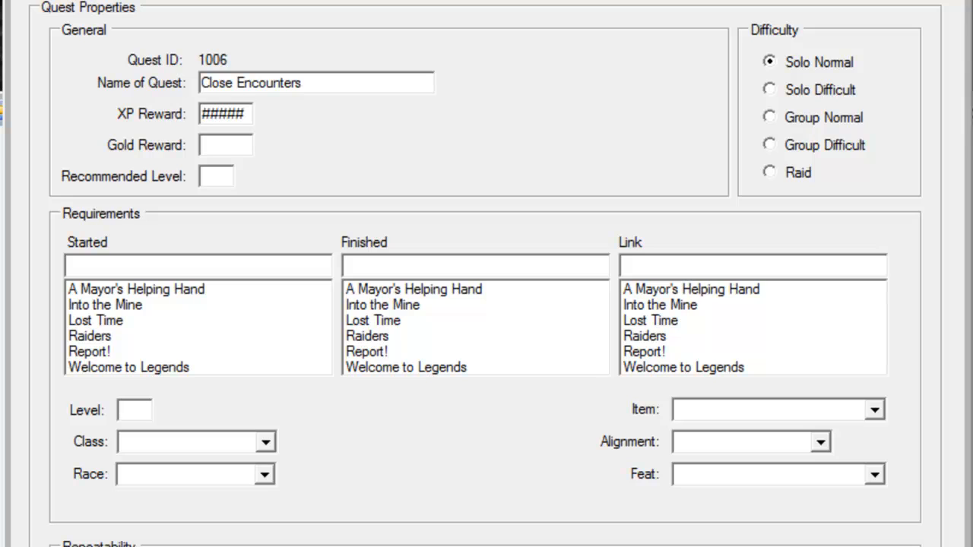
text(100)
key(Tab)
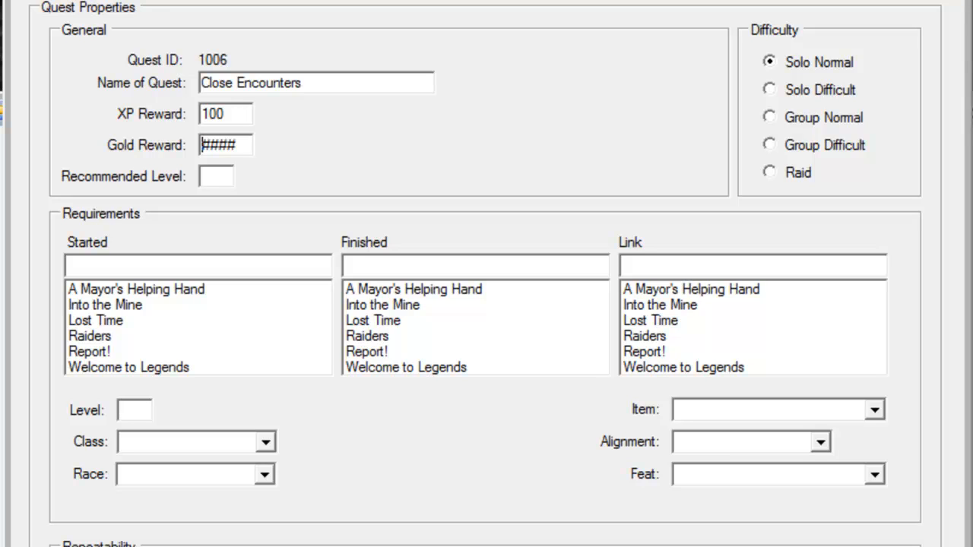
text(50)
key(Tab)
text(1)
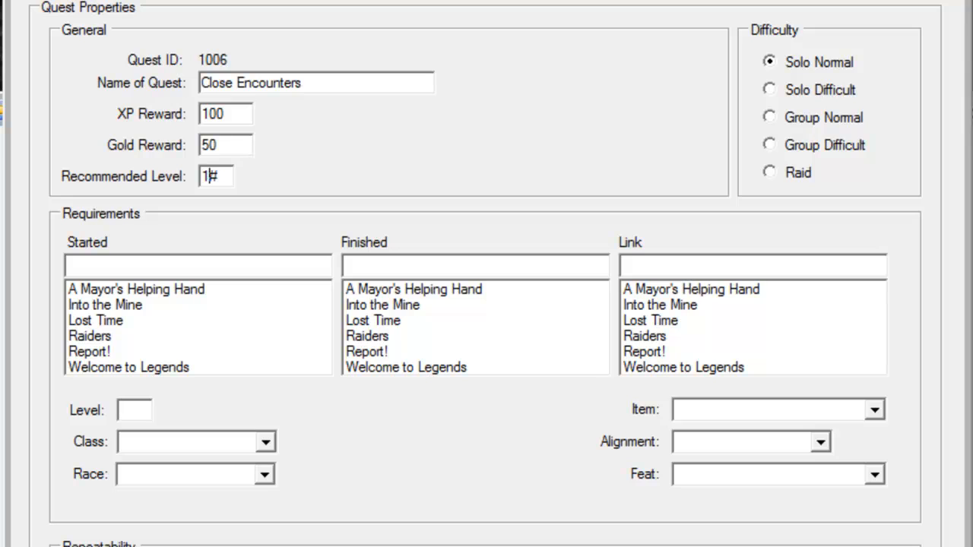
key(Tab)
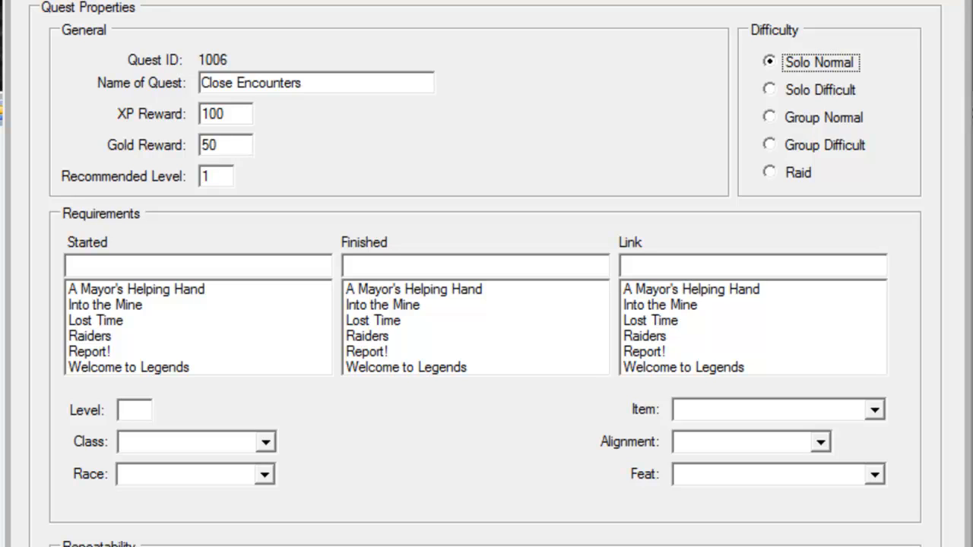
- Set the difficulty to Solo Difficult and select "A Mayor's Helping Hand" as the started-quest requirement
key(Down)
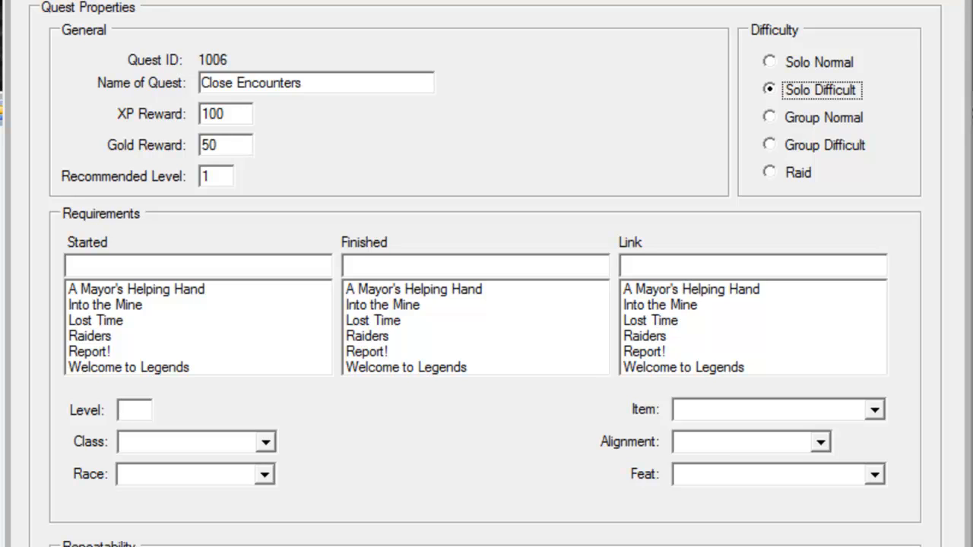
click(137, 290)
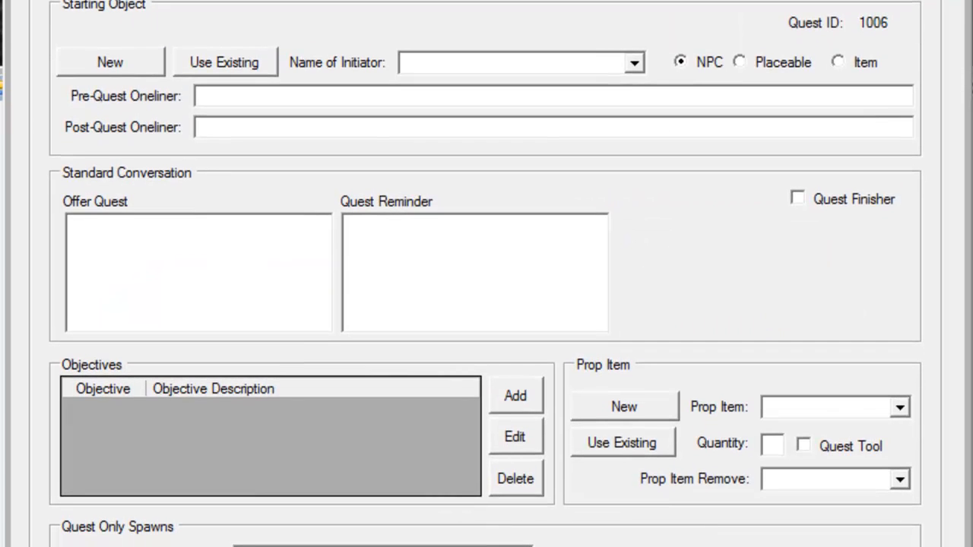
- Choose Captain Kana as the quest initiator and begin the quest offer text with "It is good to see you again adventurer."
click(634, 62)
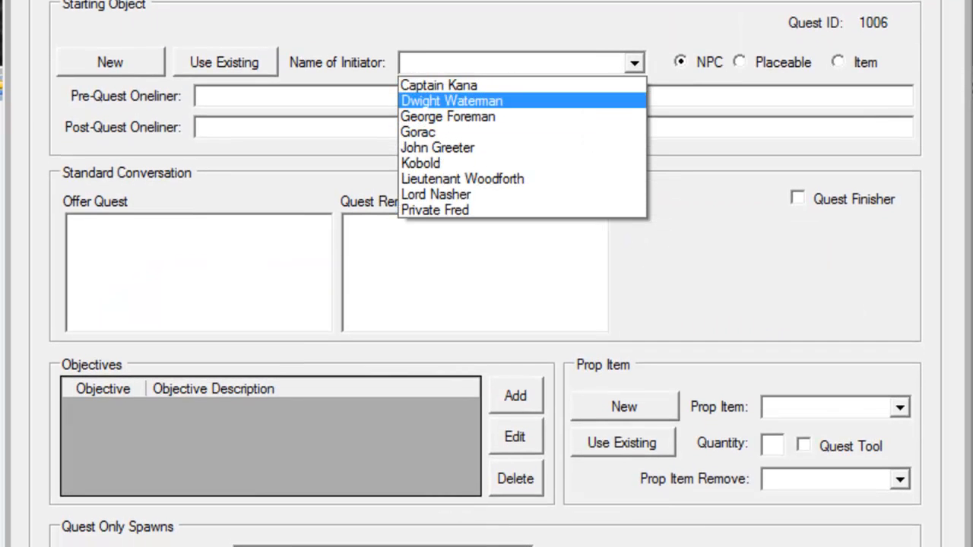
click(439, 85)
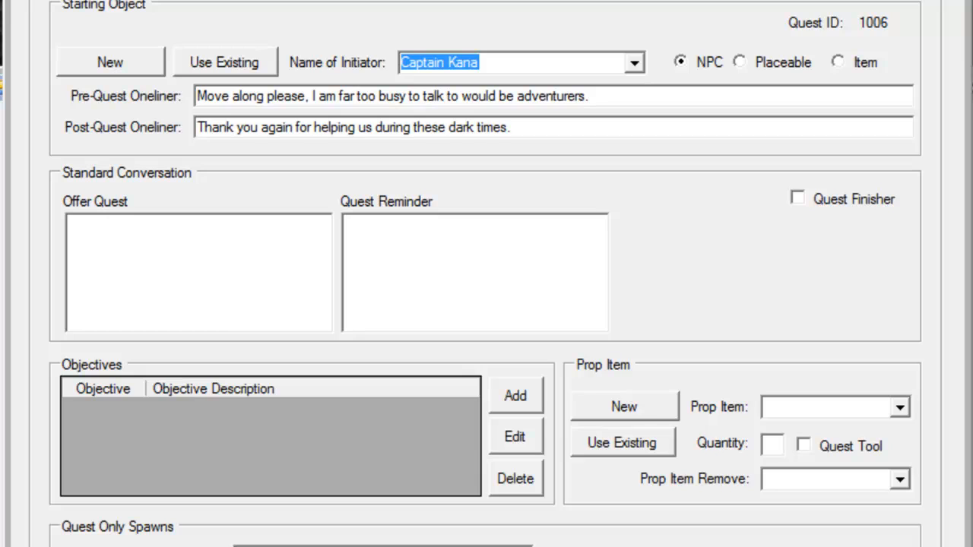
click(72, 225)
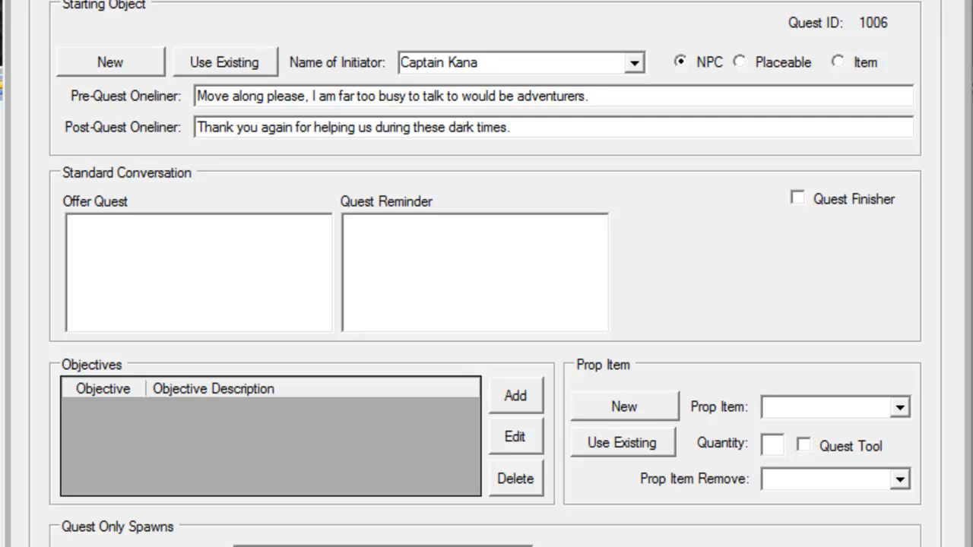
text(It is good so)
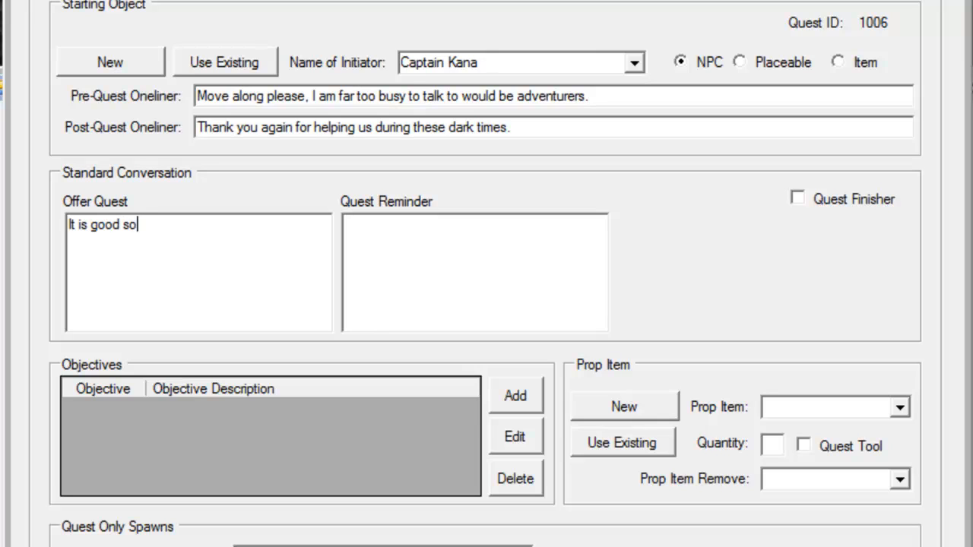
key(BackSpace)
key(BackSpace)
text(to see you ag)
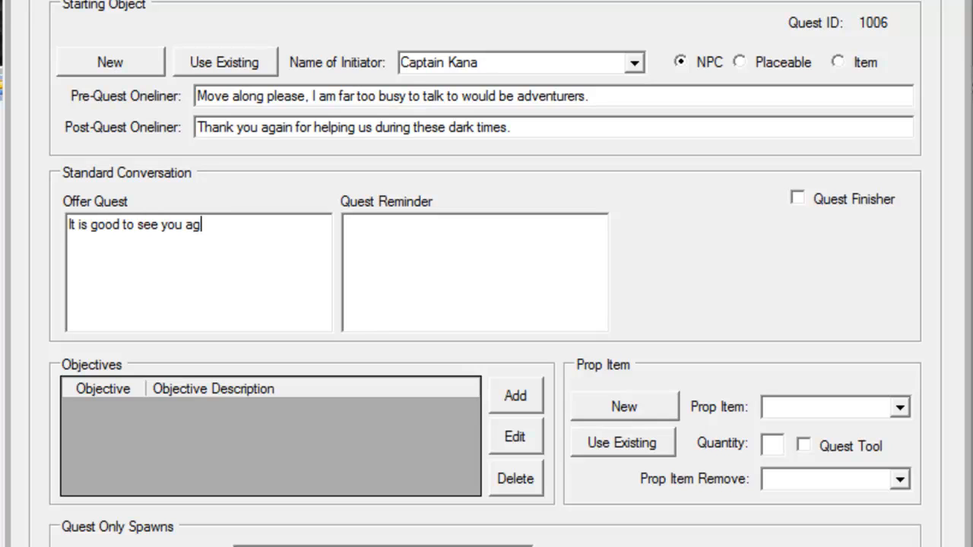
text(ain adventurer. )
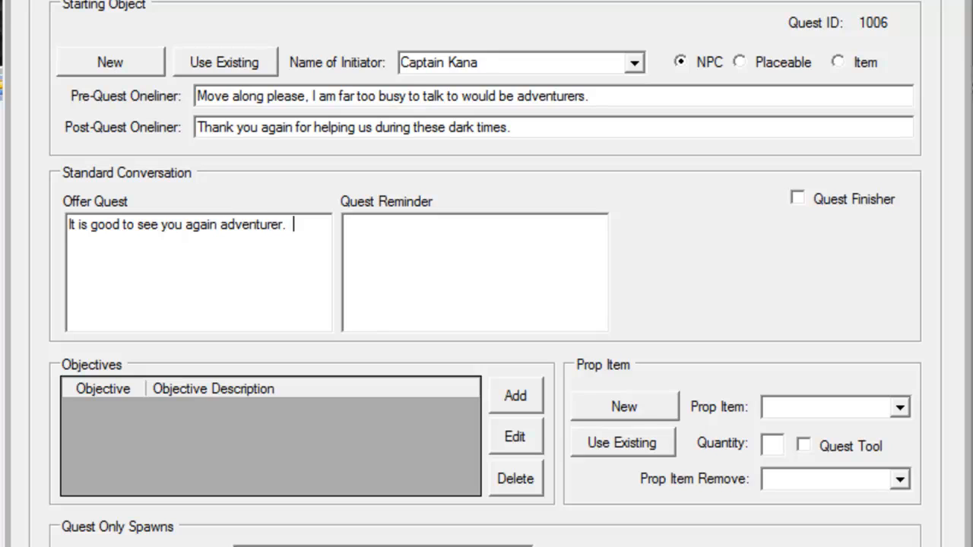
- Continue the quest offer text with "Since you've been gone, we've started our own investigation as to who is behind the bandits."
text(Since you've be)
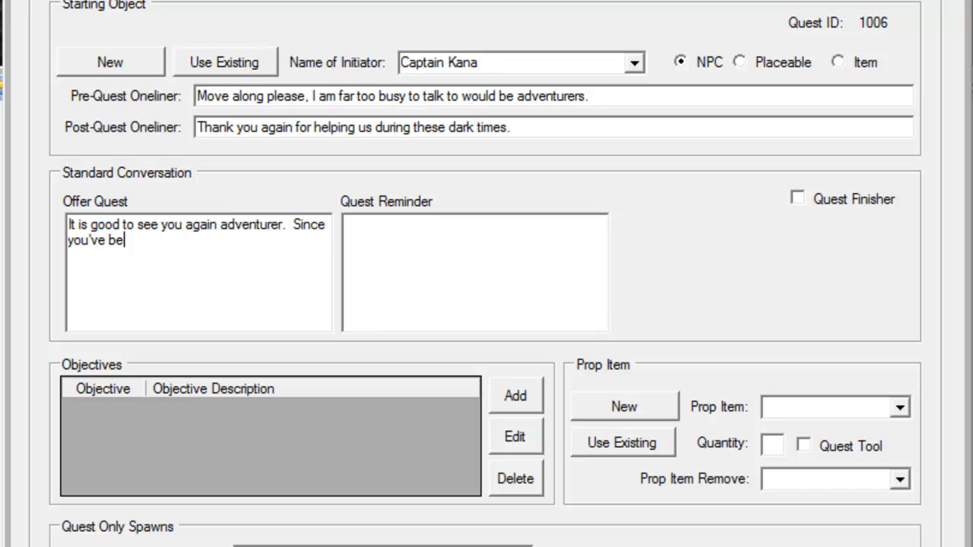
text(en gone, we've)
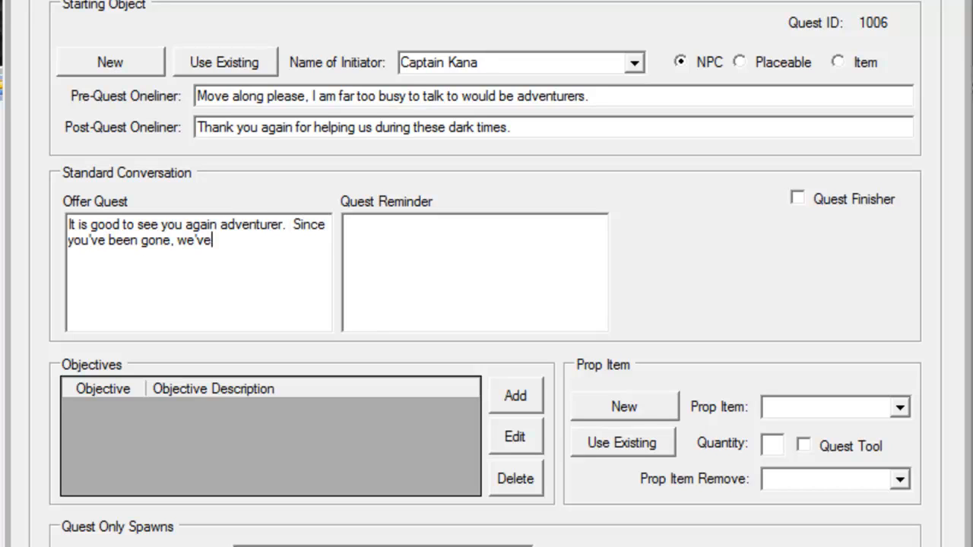
text( started our )
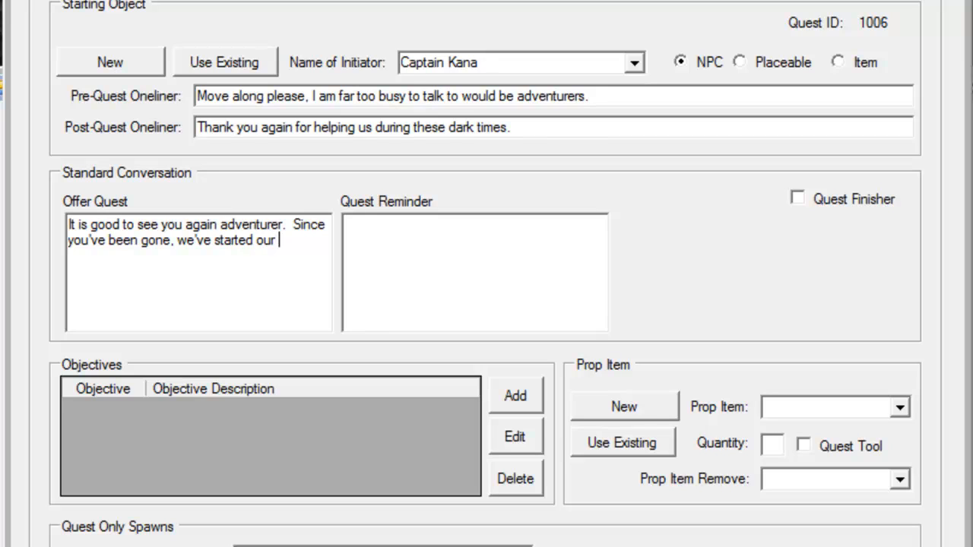
text(own investiga)
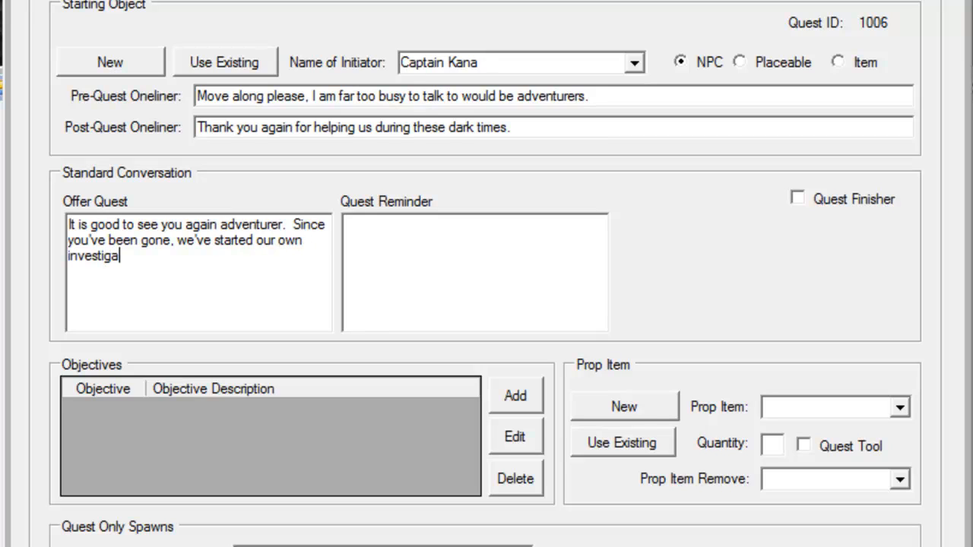
text(tion as to the )
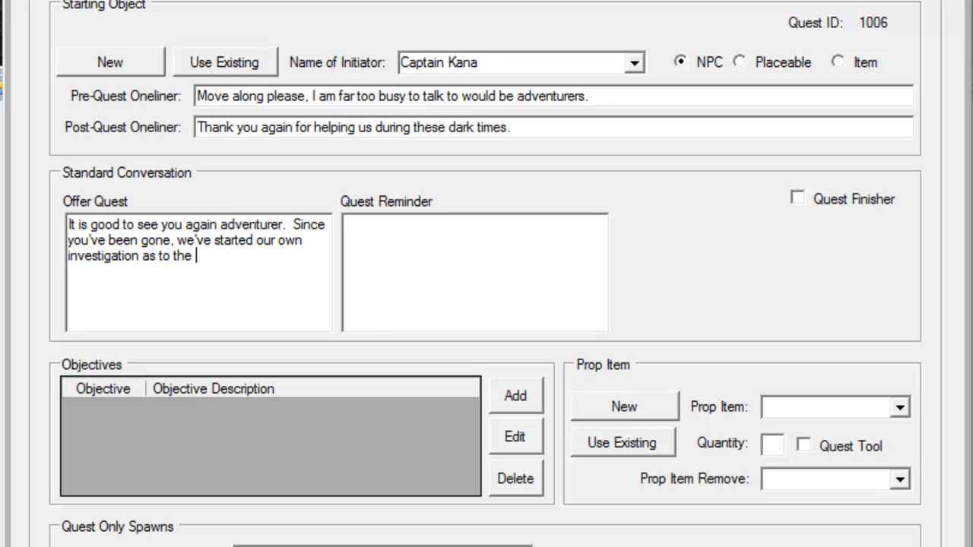
text(er)
key(BackSpace)
key(BackSpace)
key(BackSpace)
key(BackSpace)
key(BackSpace)
key(BackSpace)
text(who is bew)
key(BackSpace)
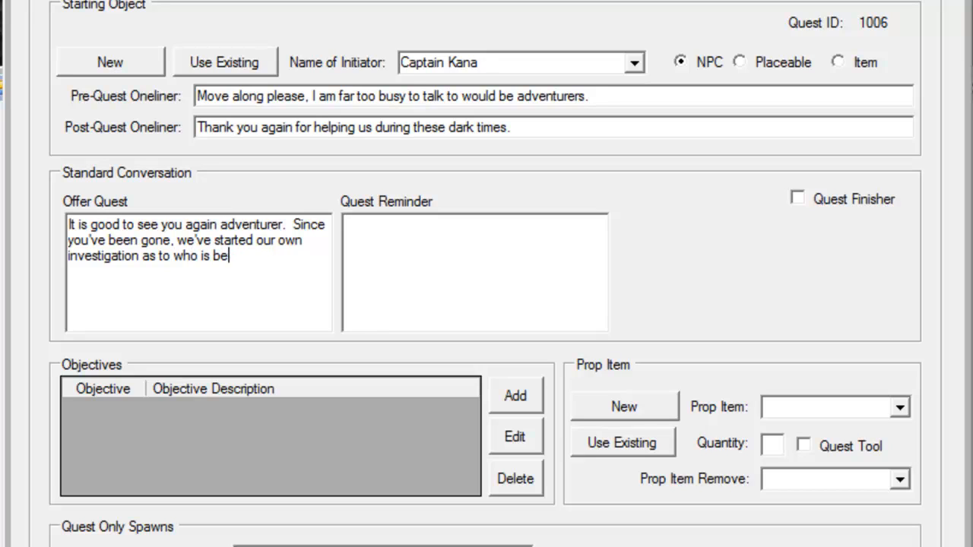
text(hind the ban)
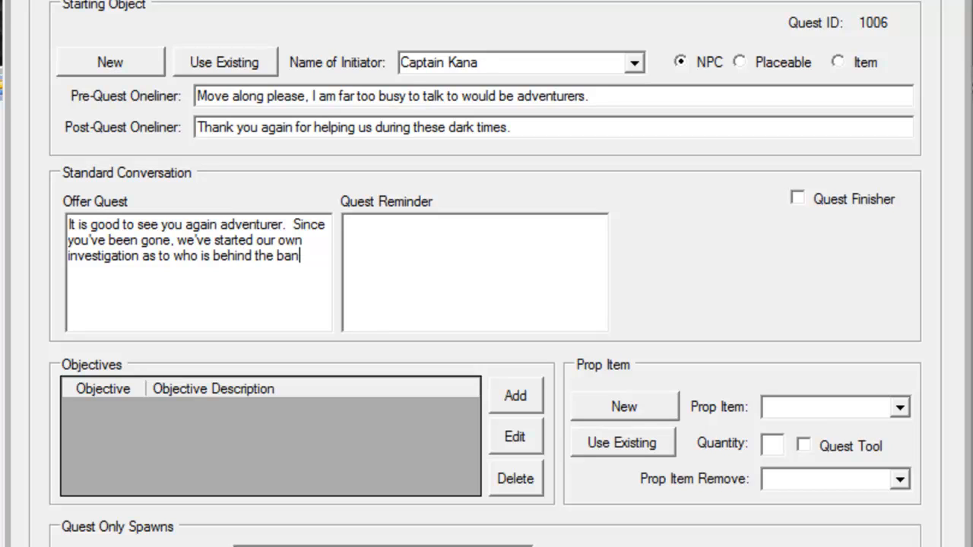
text(dits. The letter yo)
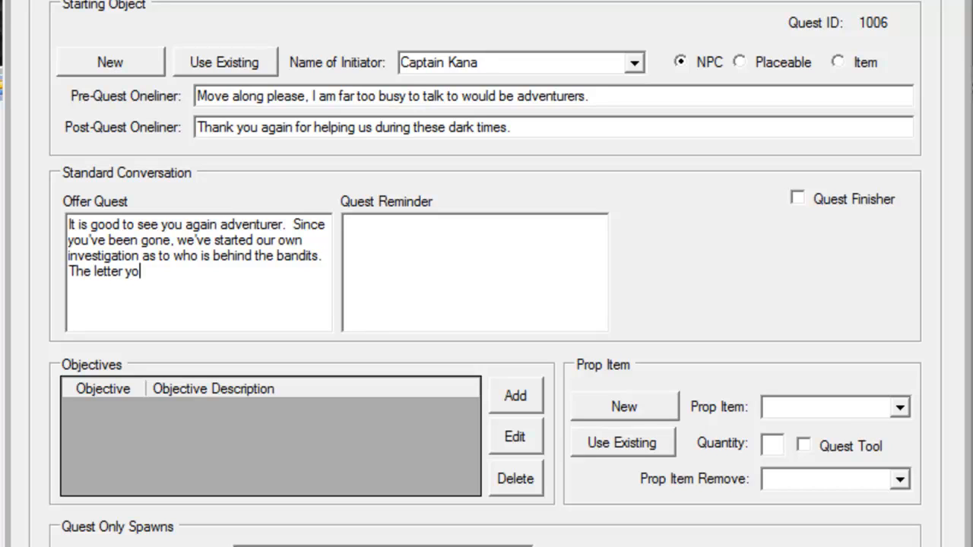
- Continue the quest offer text with "The letter you recovered with the initials DW as also investigated."
text(u recovered )
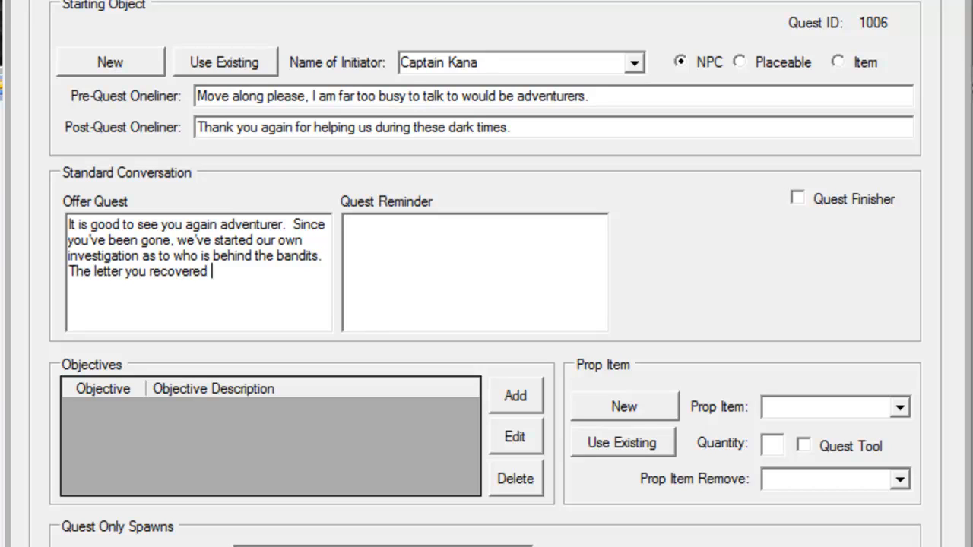
text(with the initial)
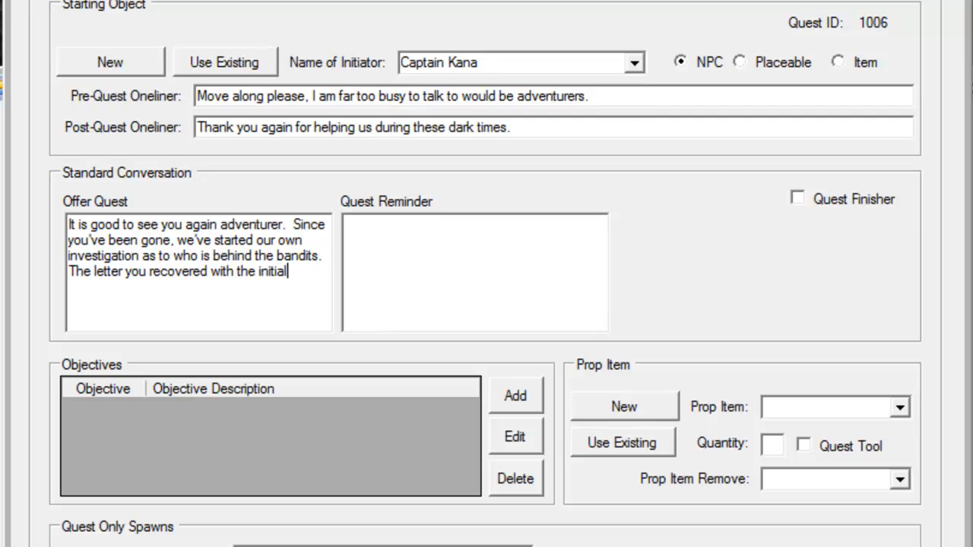
text(s DW as also inves)
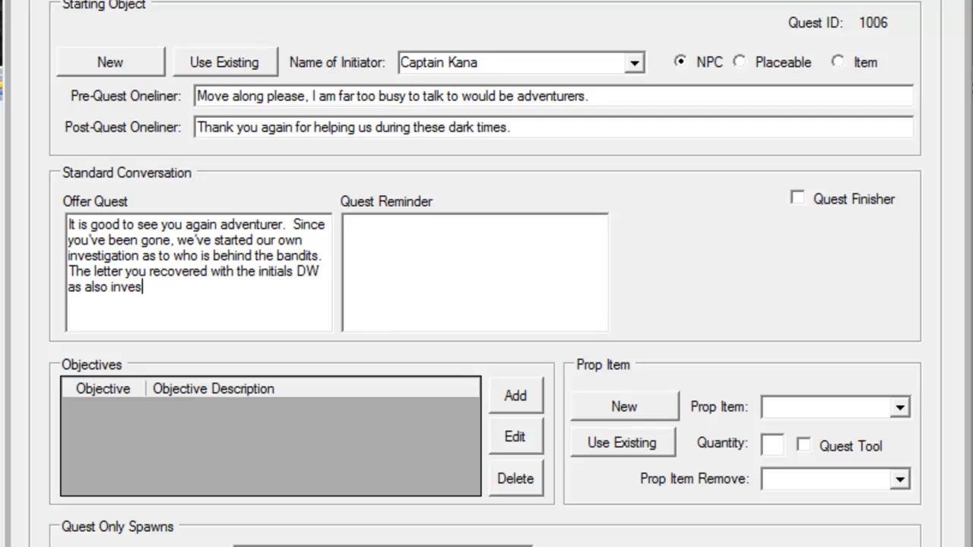
text(tigated.  It)
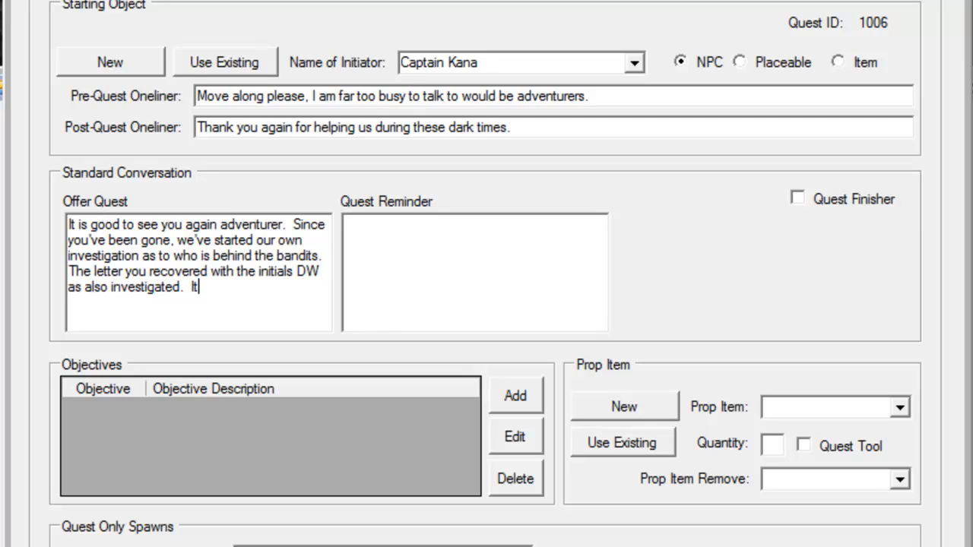
- Add "It has been determined that the mayor of a rival village by the name of Dwight Waterman is responsible." to the quest offer text
text( has been deter)
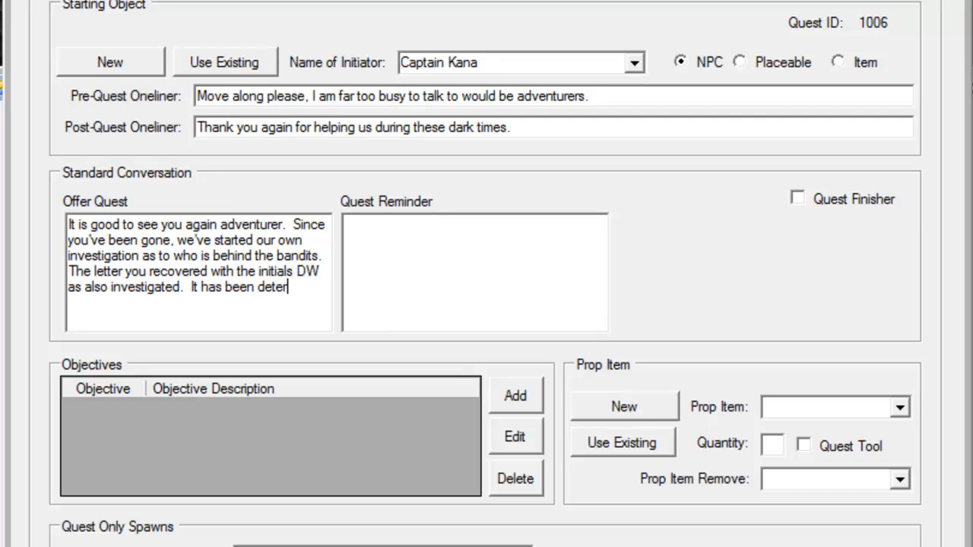
text(mined that)
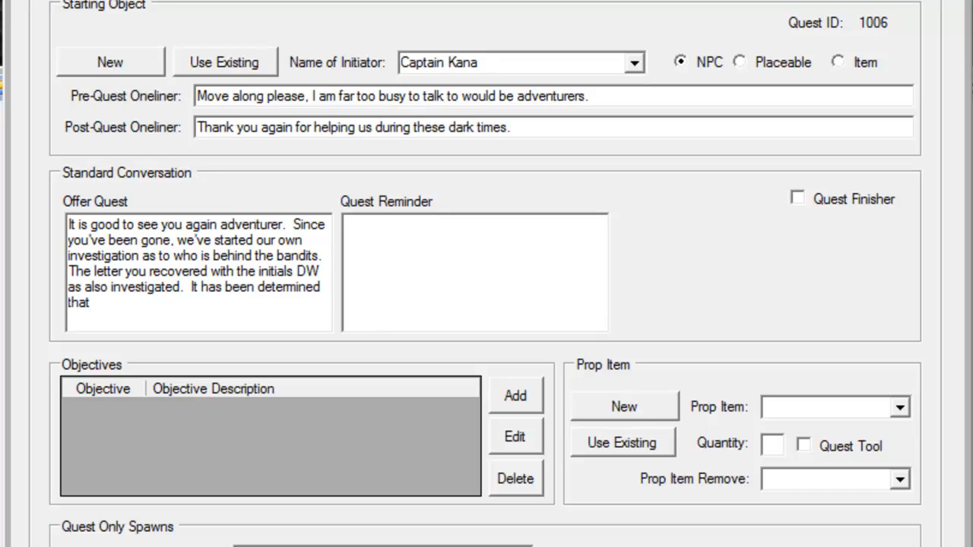
text( the mayor )
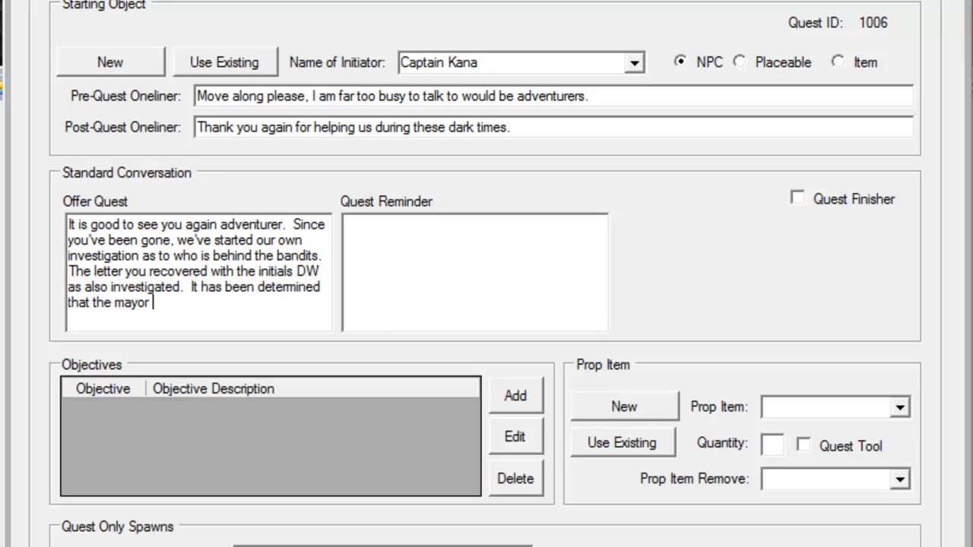
text(of a rival vi)
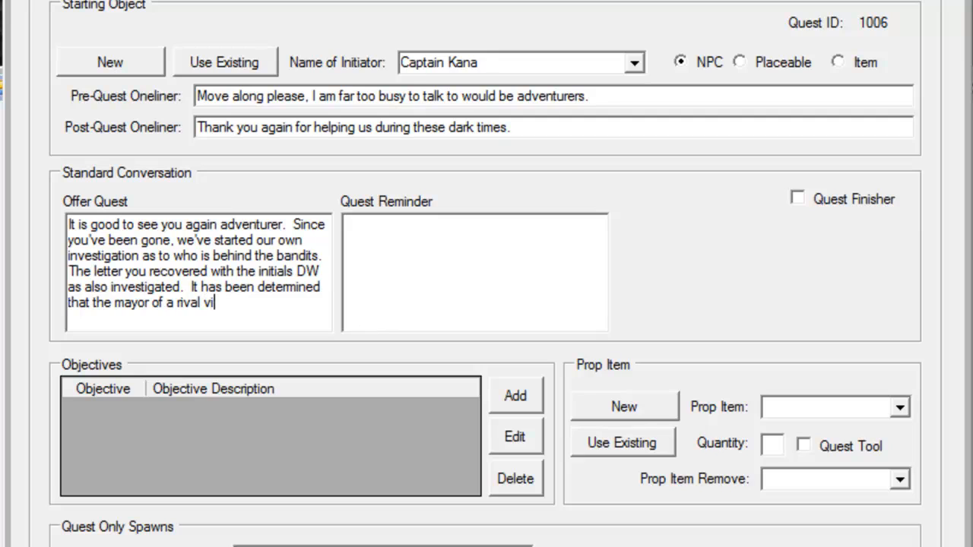
text(llage by the )
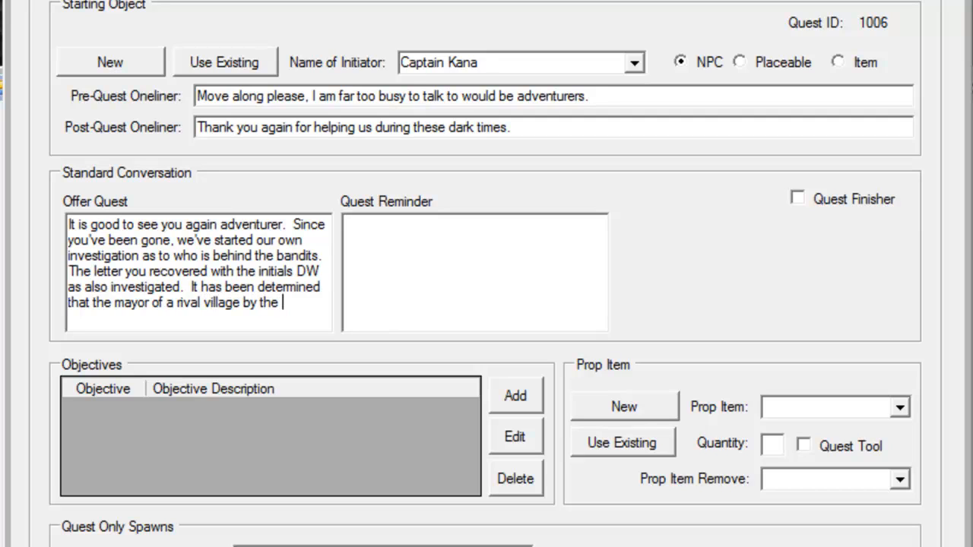
text(name of Dw)
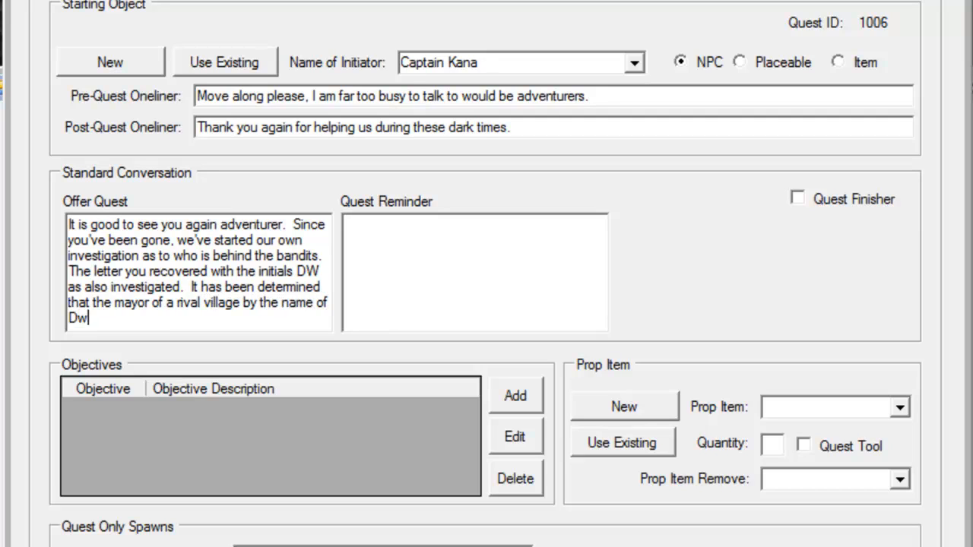
text(ight Waterman)
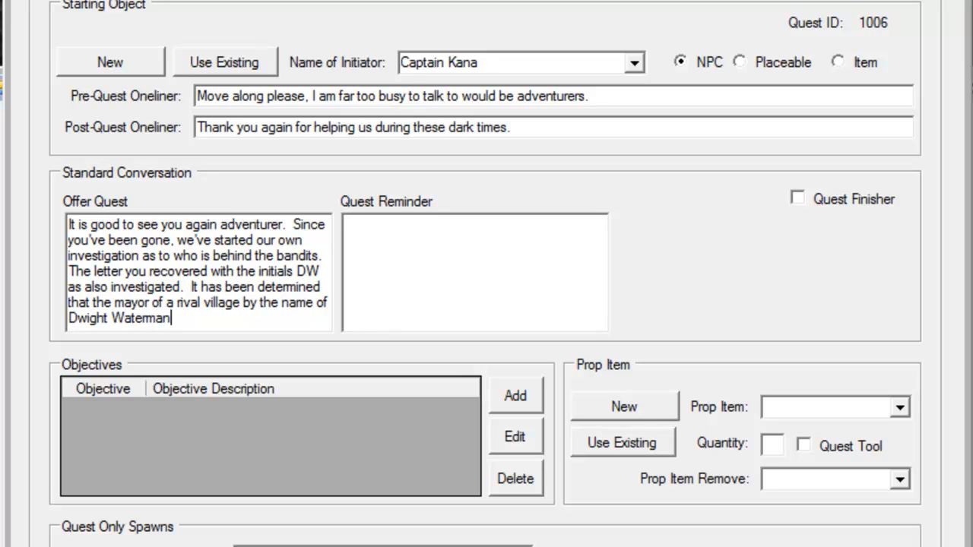
text( is responsib)
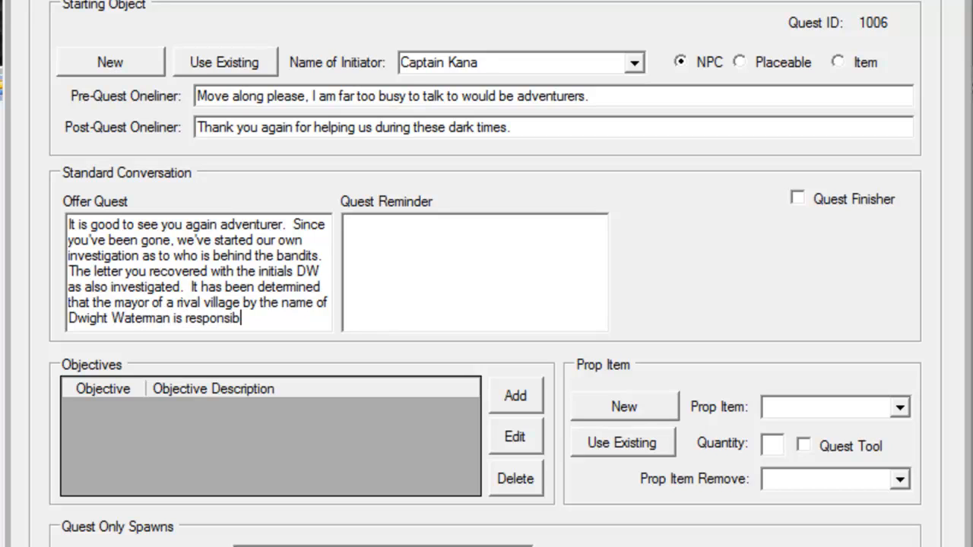
text(le.)
key(BackSpace)
- Start a new paragraph in the quest offer text with "I'd like to call upon your services again to help us further."
key(Return)
key(Return)
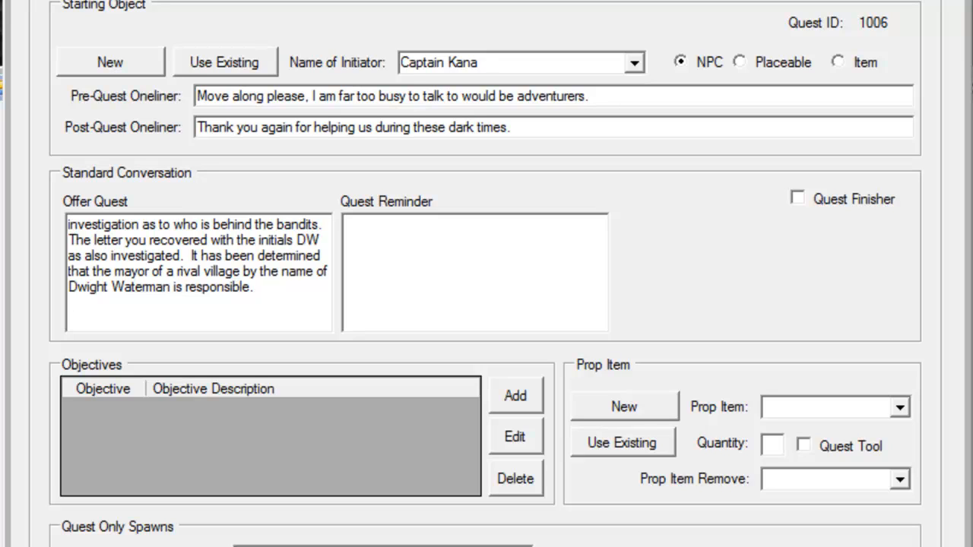
text(I'd like to call upon )
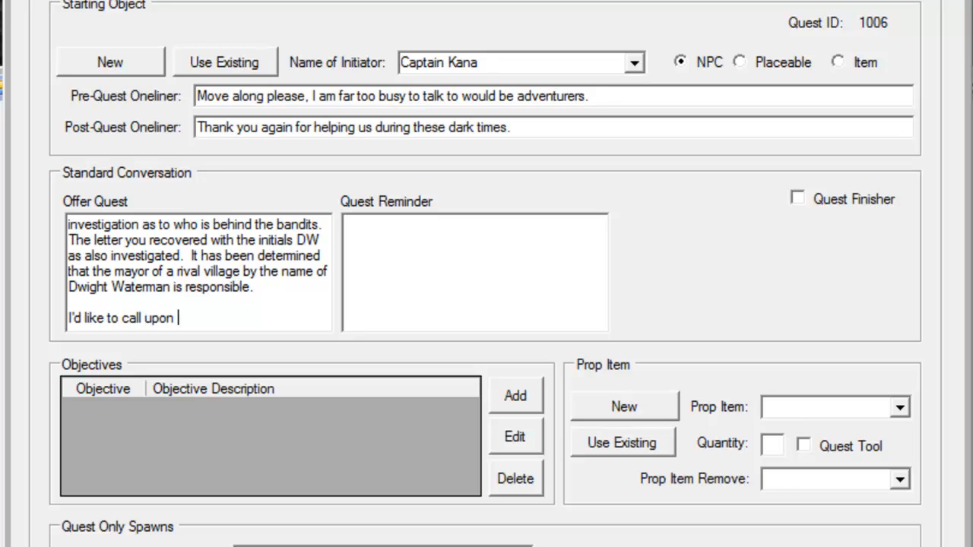
text(your services agai)
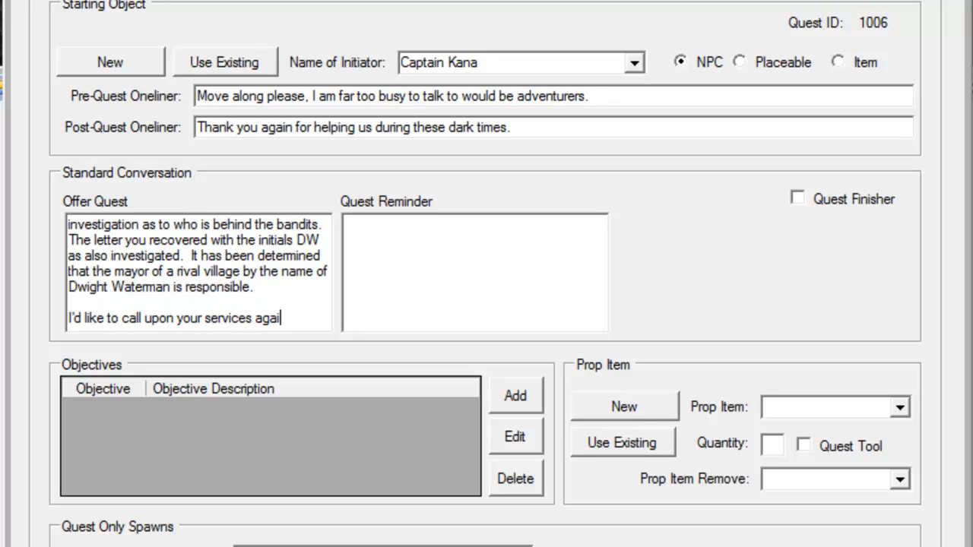
text(n to help us)
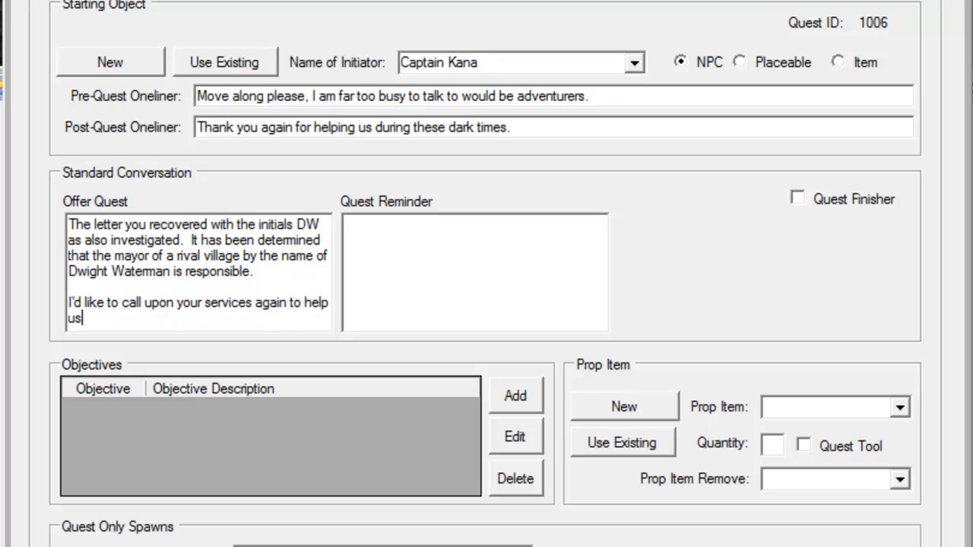
text( further.  We must )
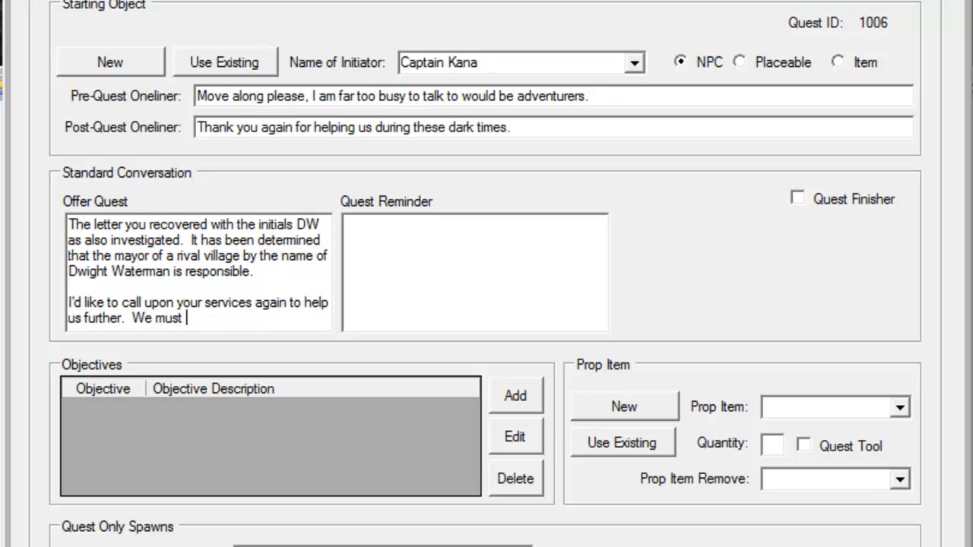
- Continue the paragraph with "We must discover what is so interesting about our mine that Dwight wants so badly."
text(discover what is so intere)
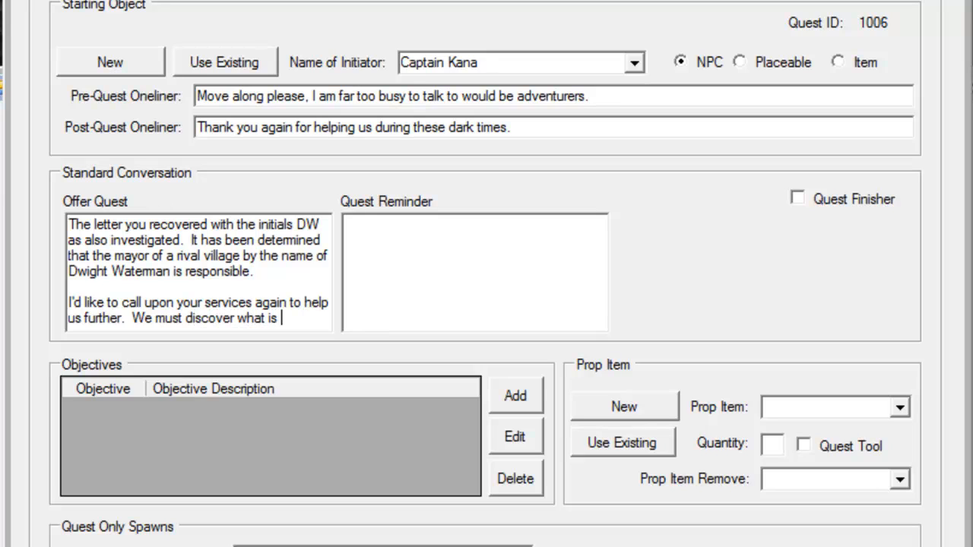
text(ting )
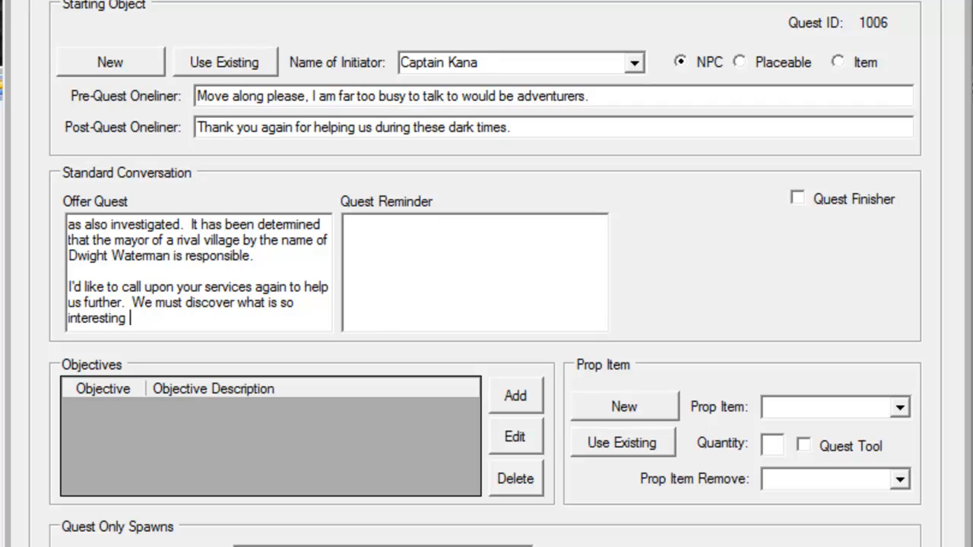
text(about our mine that)
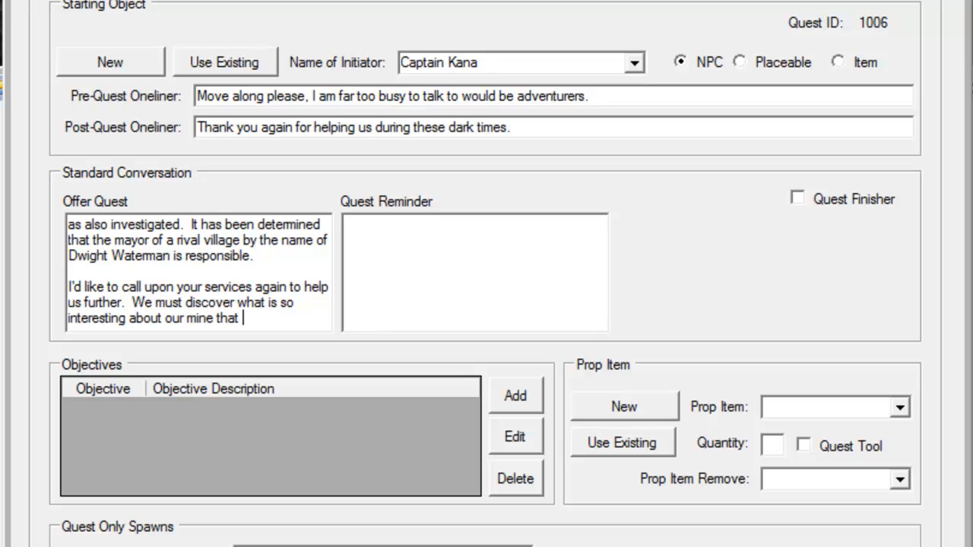
text(Dwight wants)
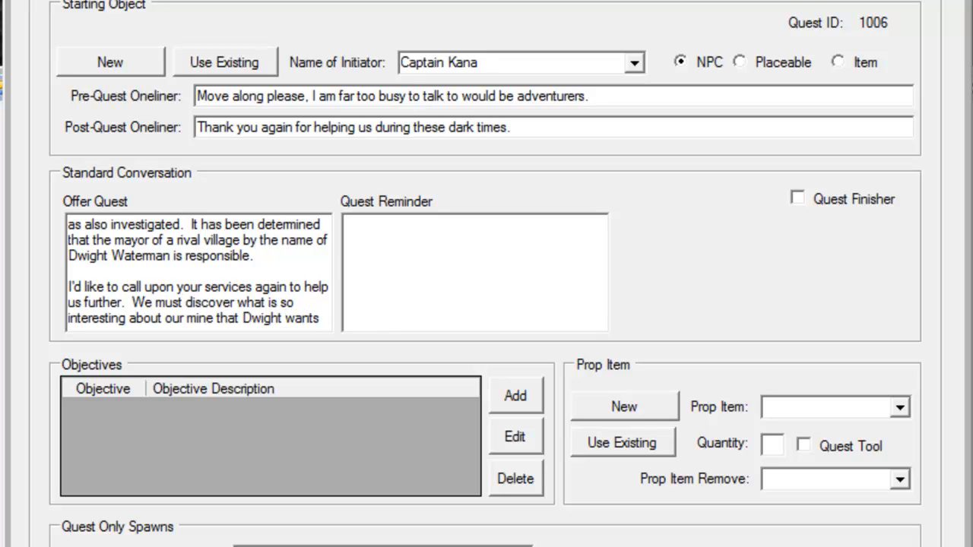
text( so badly.)
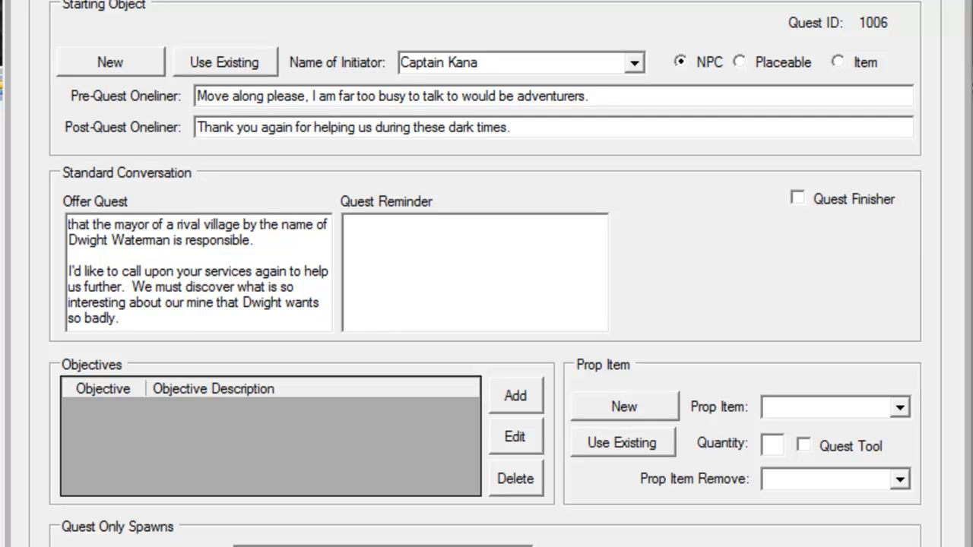
- Finish the paragraph with "Badly enough to scare our miners out and keep our guards distracted."
text(  Badly enou)
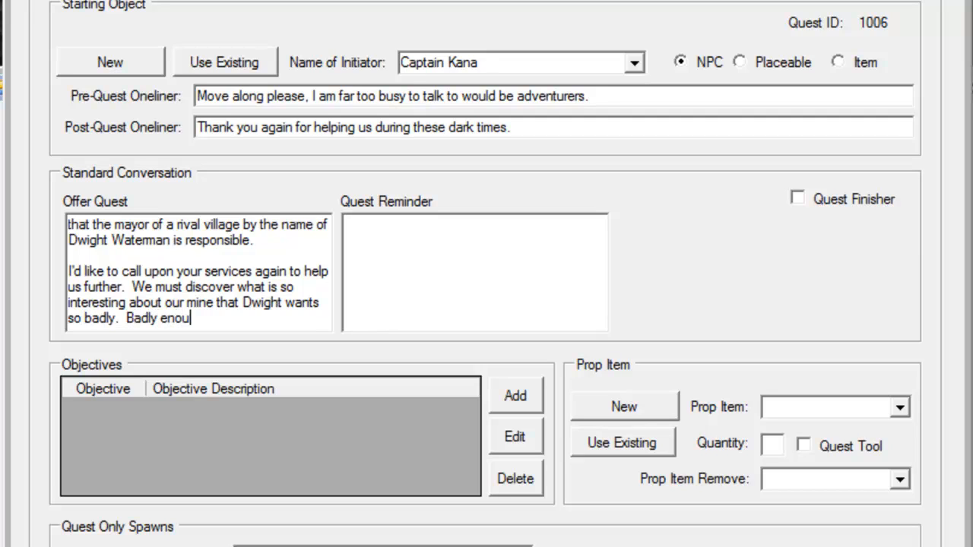
text(gh to scare our miners )
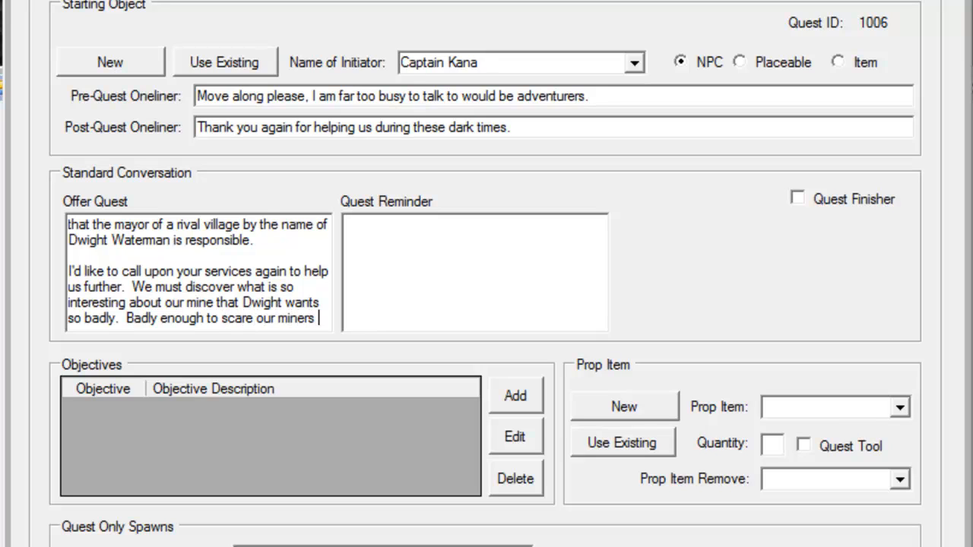
text(out and keep ou)
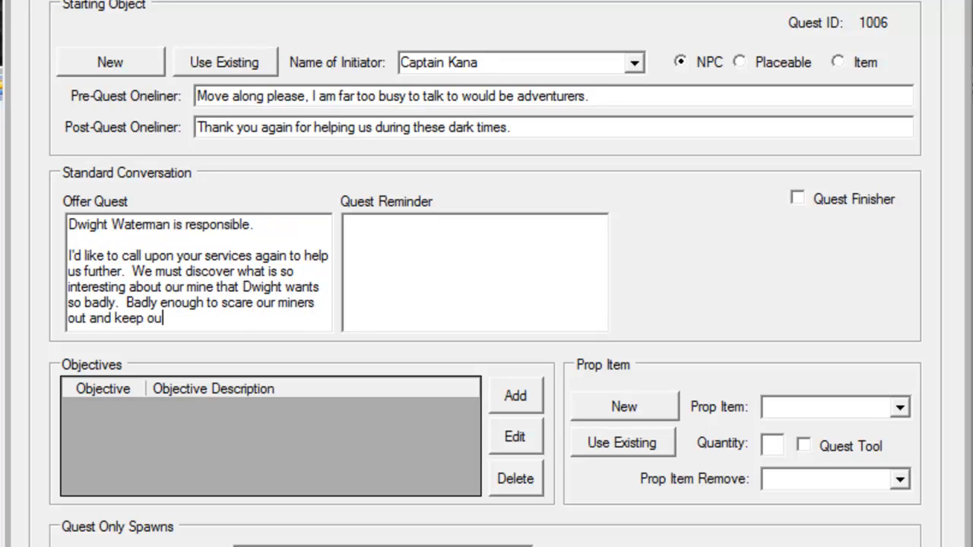
text(r guards distracted.)
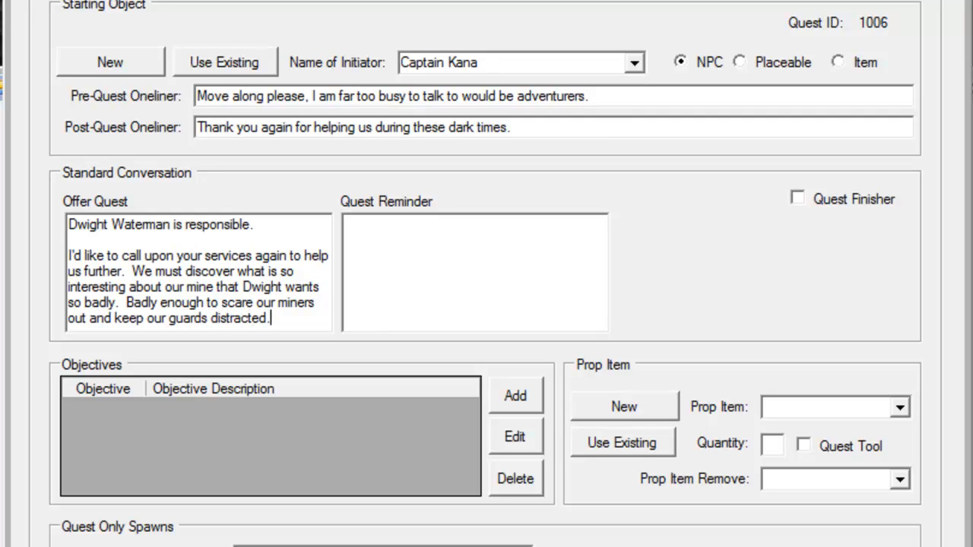
- Add the paragraph "If you would go into the mine and find out what he's looking for, then perhaps we can put an end to this."
key(Return)
key(Return)
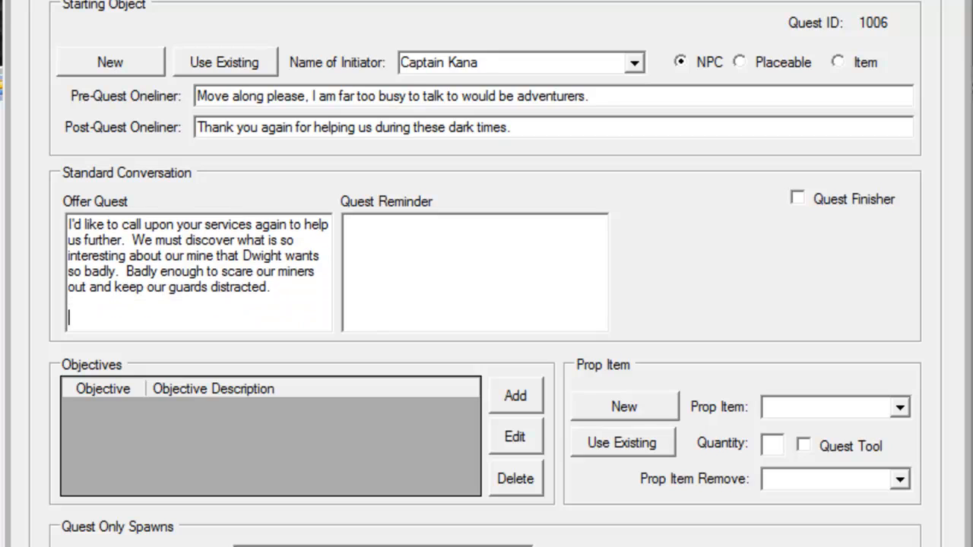
text(If oyu)
key(BackSpace)
key(BackSpace)
key(BackSpace)
text(you would go into the)
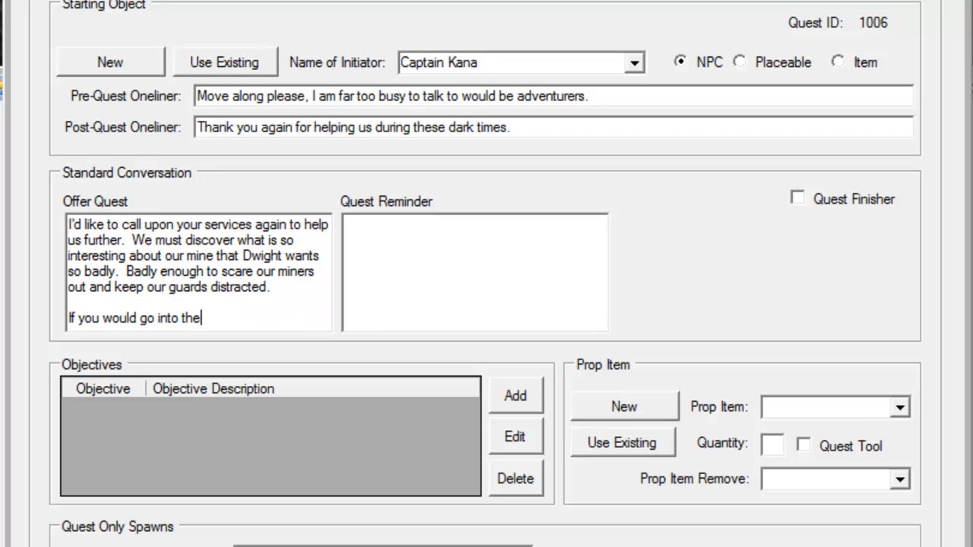
text( mine and )
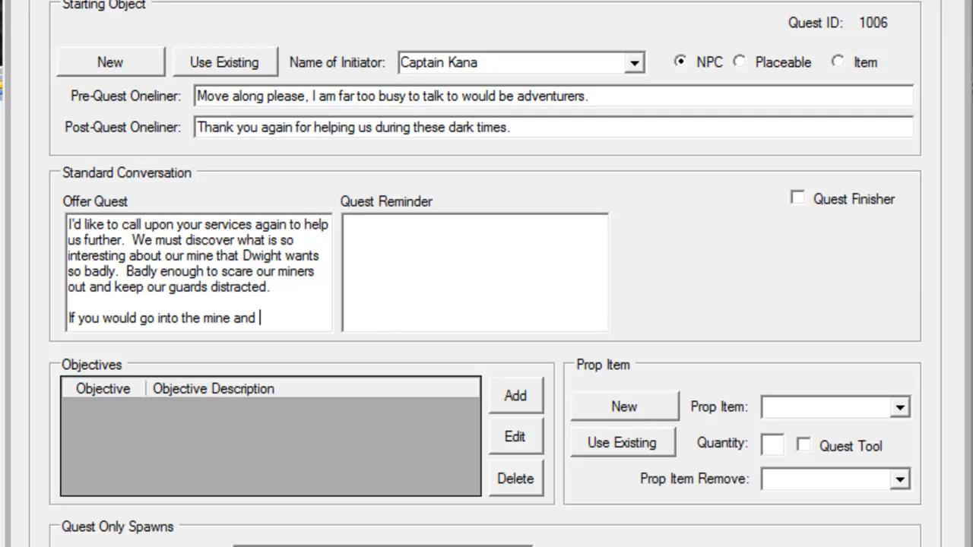
text(find out what he's looking for)
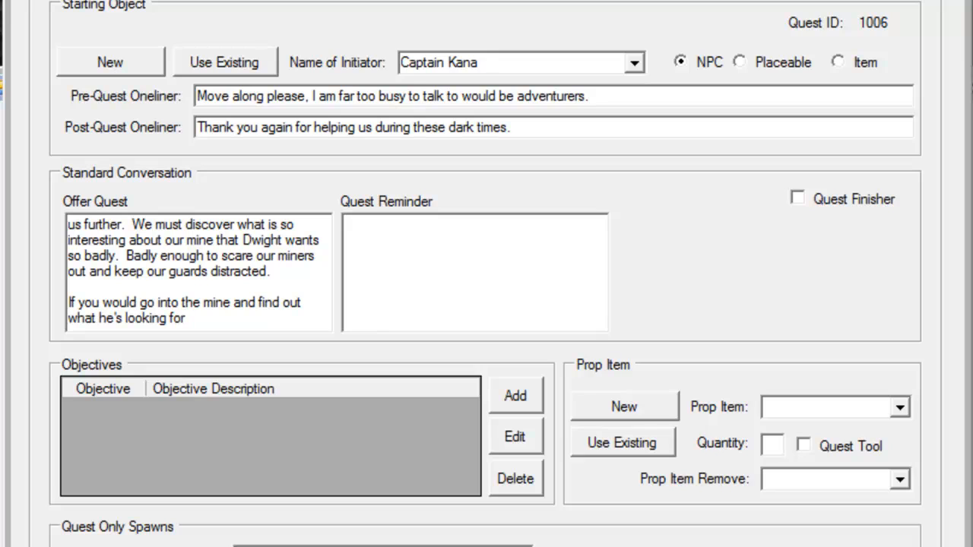
text(, then perhaps we can )
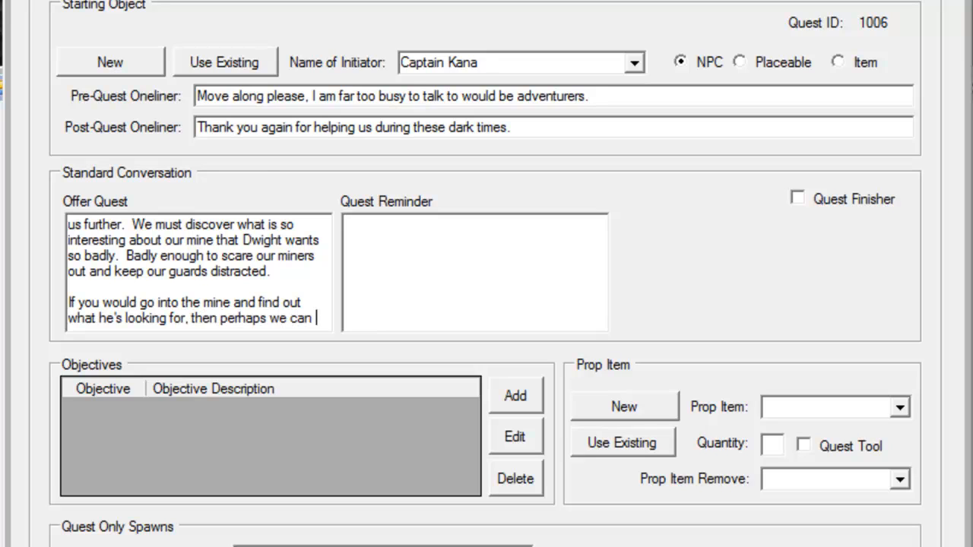
text(put an end to this)
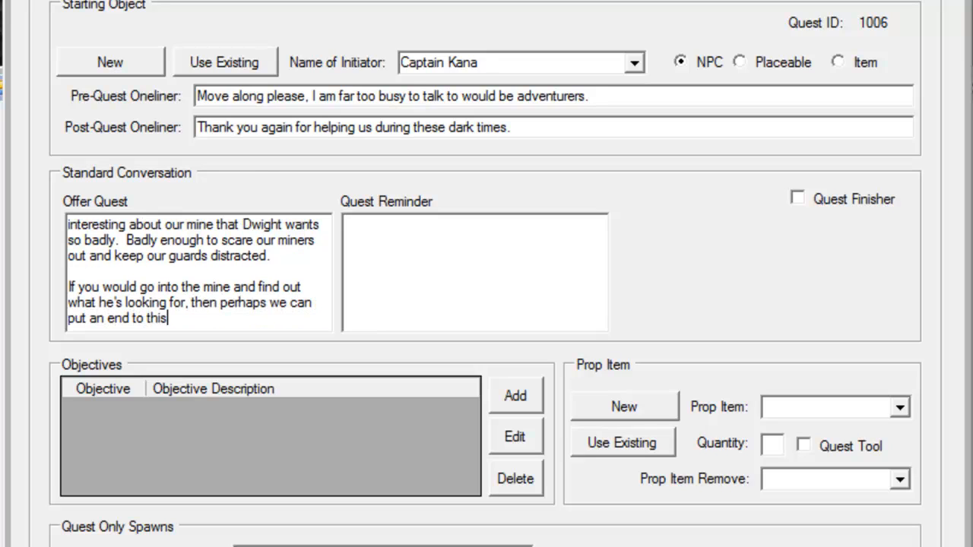
text(.)
- Enter the quest reminder text "Please, go into the mine and discover why Dwight wants in there."
click(345, 224)
text(Please, go)
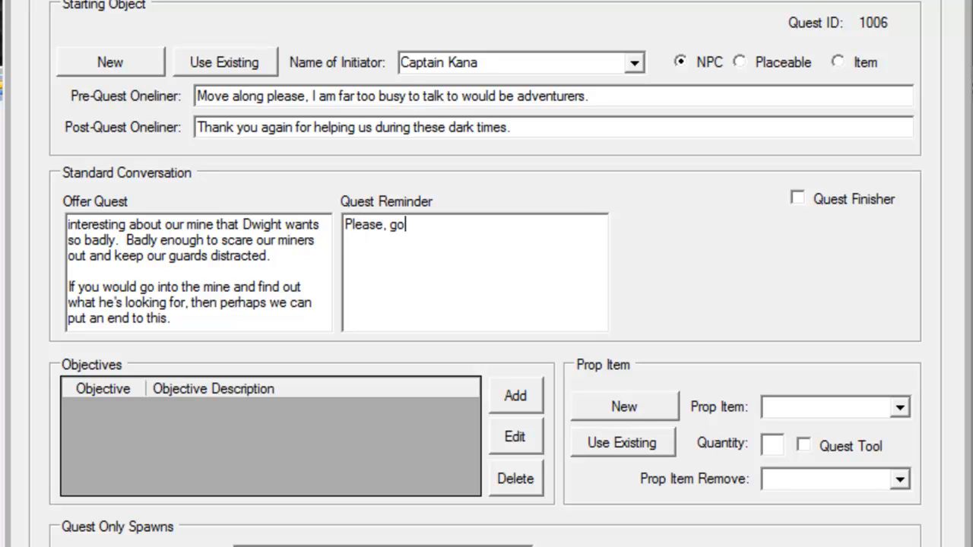
text( into the mine and d)
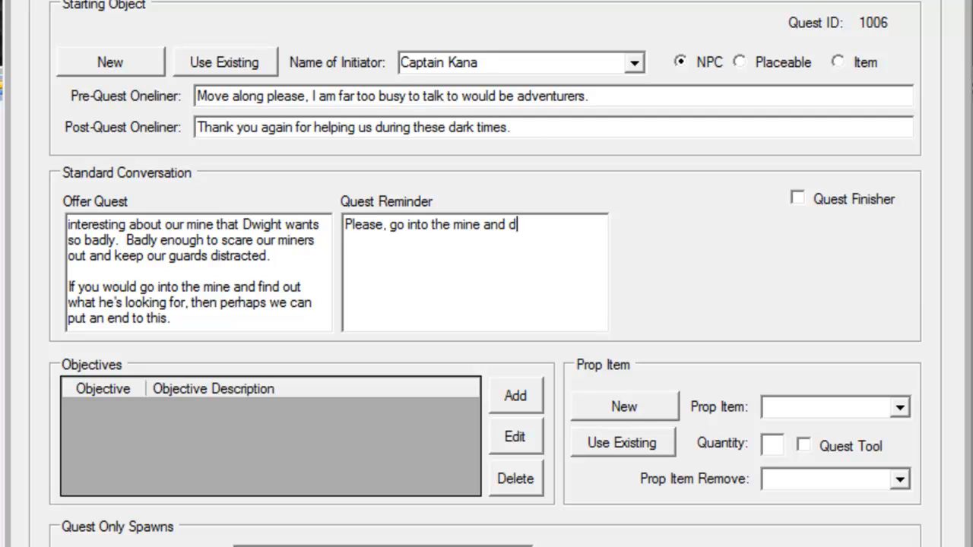
text(iscover why )
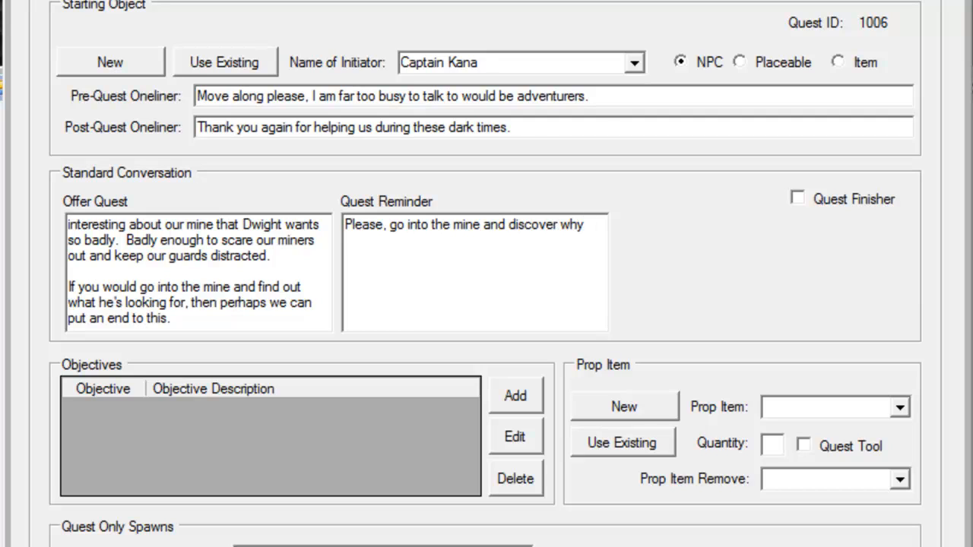
text(Dwight wants)
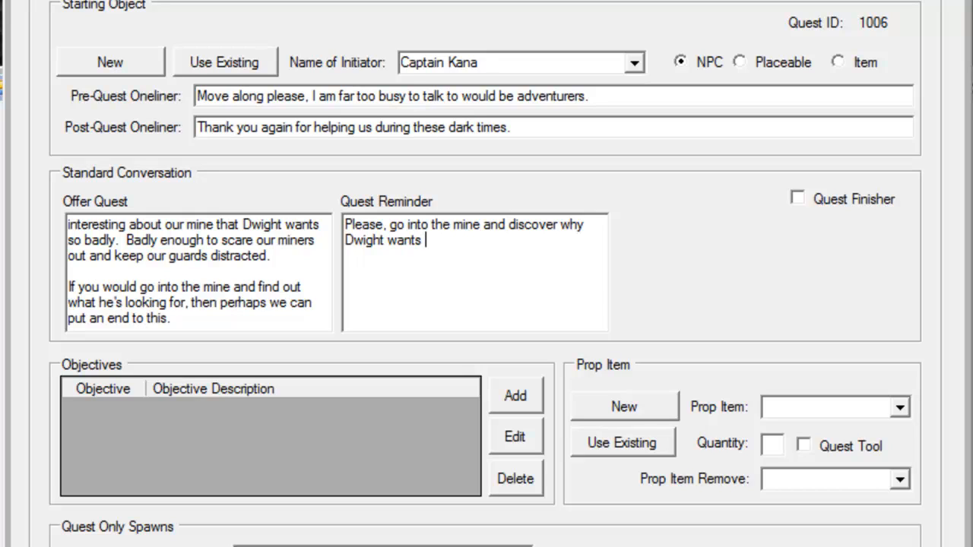
text( in there.)
- Append the sentence "Report your findings to the Mayor." to the end of the quest offer text
click(171, 317)
text(Report )
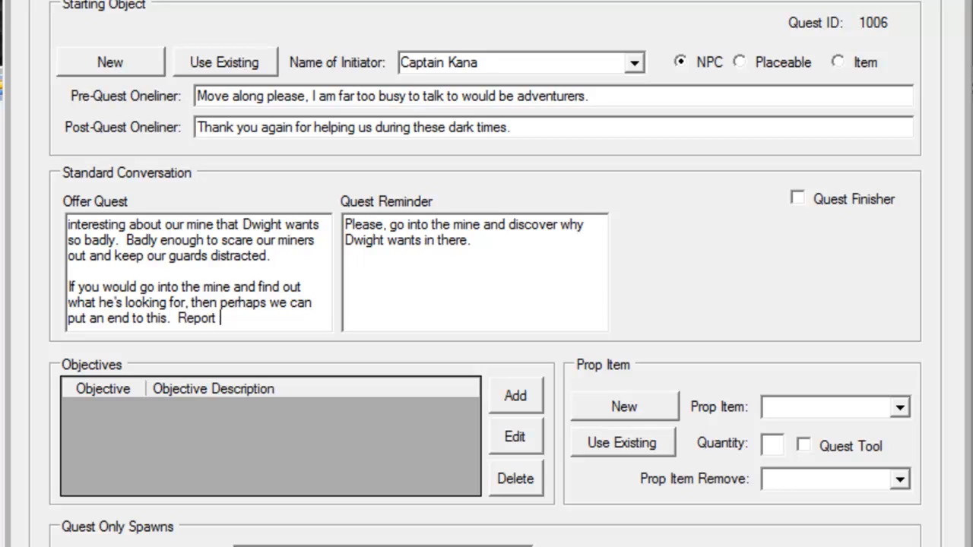
text(your findings to the Mayor.)
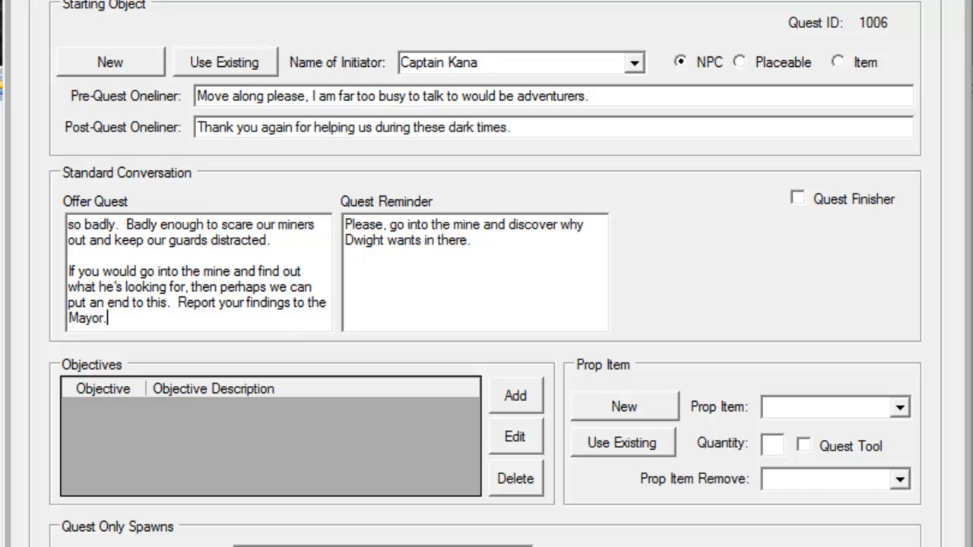
key(BackSpace)
key(BackSpace)
key(BackSpace)
- Start a Loot a Creature Drop objective with the journal text "Discover the Secrets of the Mine"
click(515, 396)
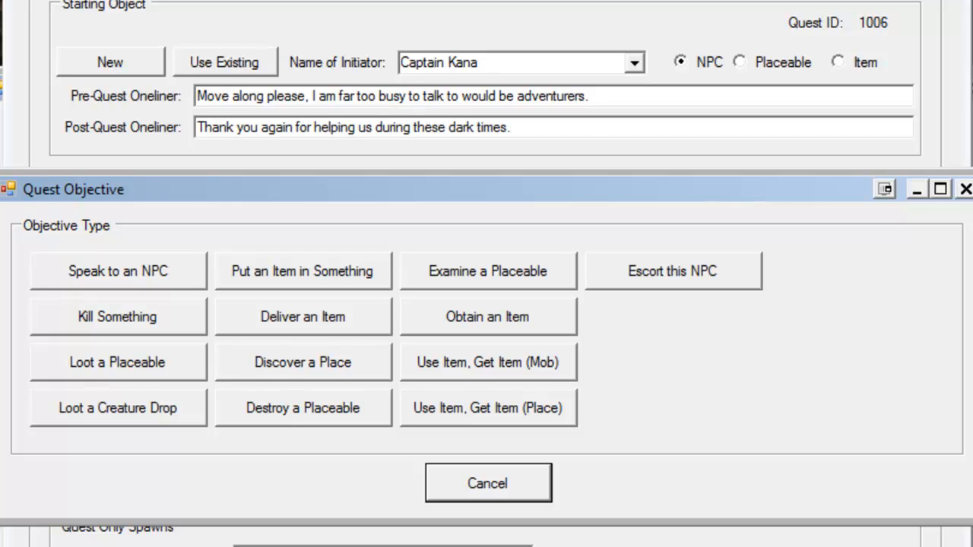
click(118, 408)
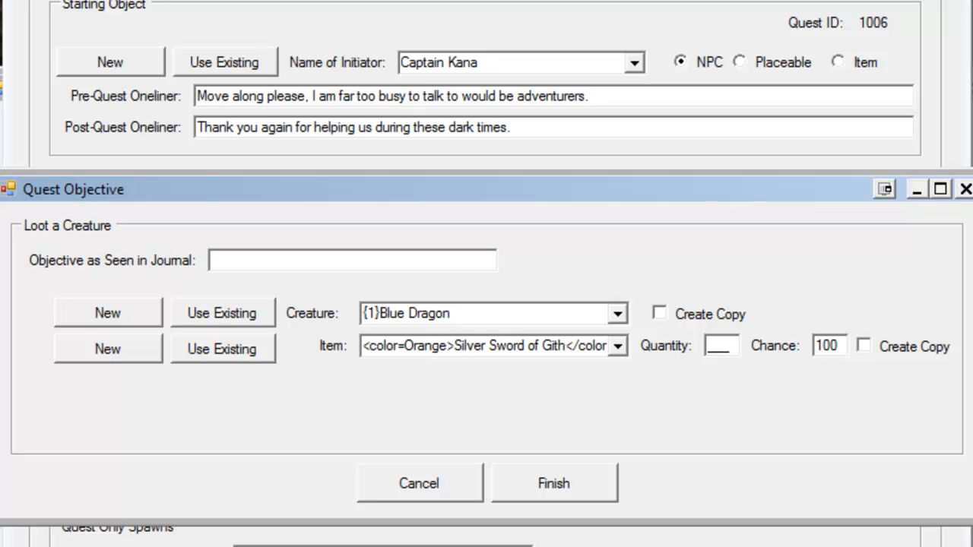
text(Discover the Secre)
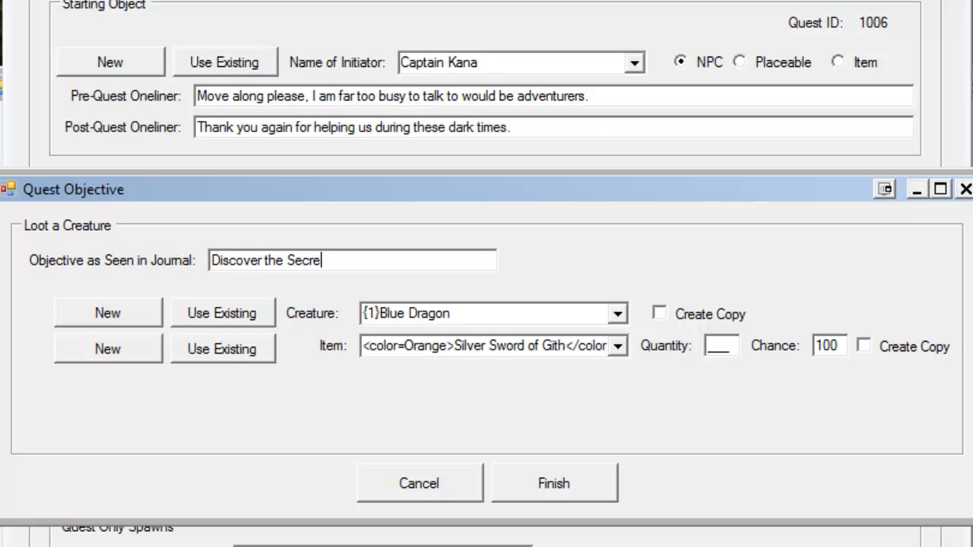
text(ts of the Mine)
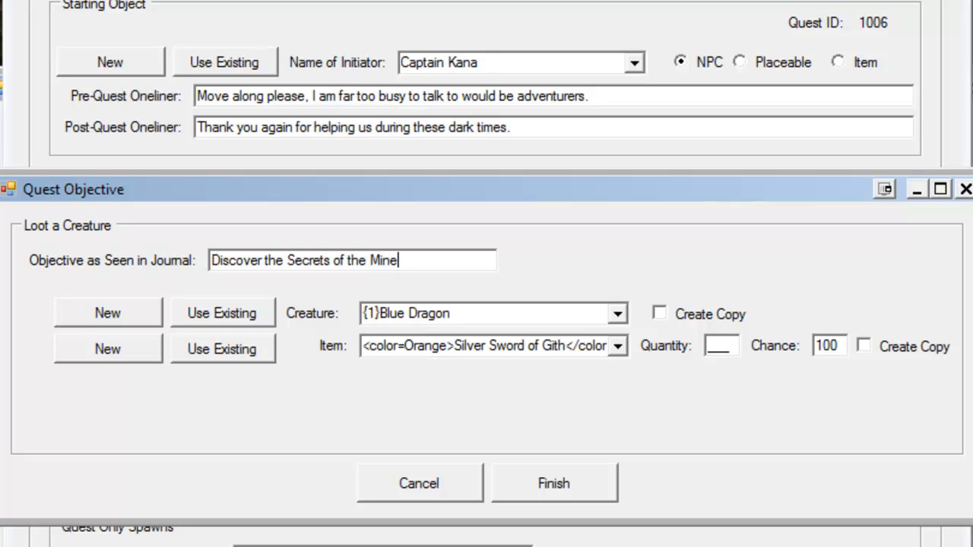
- Choose Dwight as the creature to loot for the objective
click(618, 313)
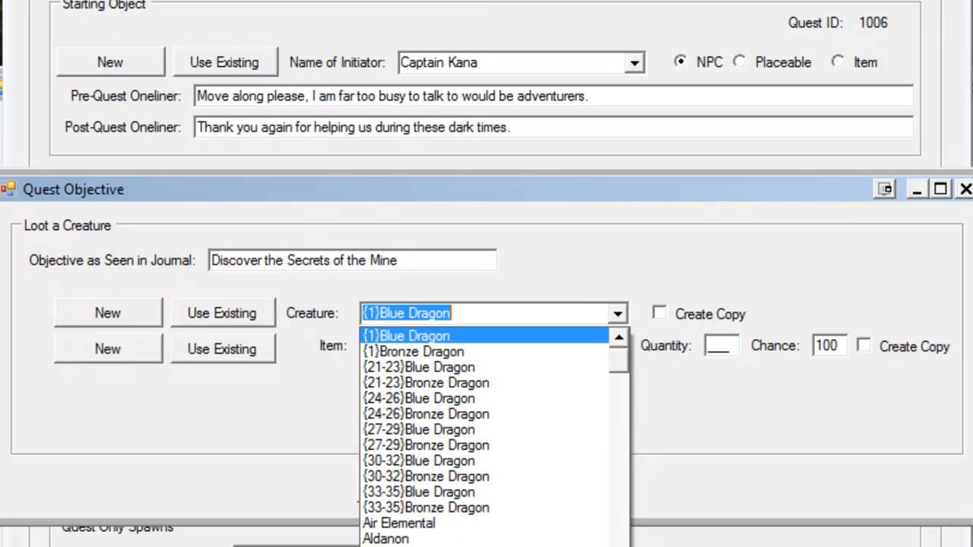
text(dwight)
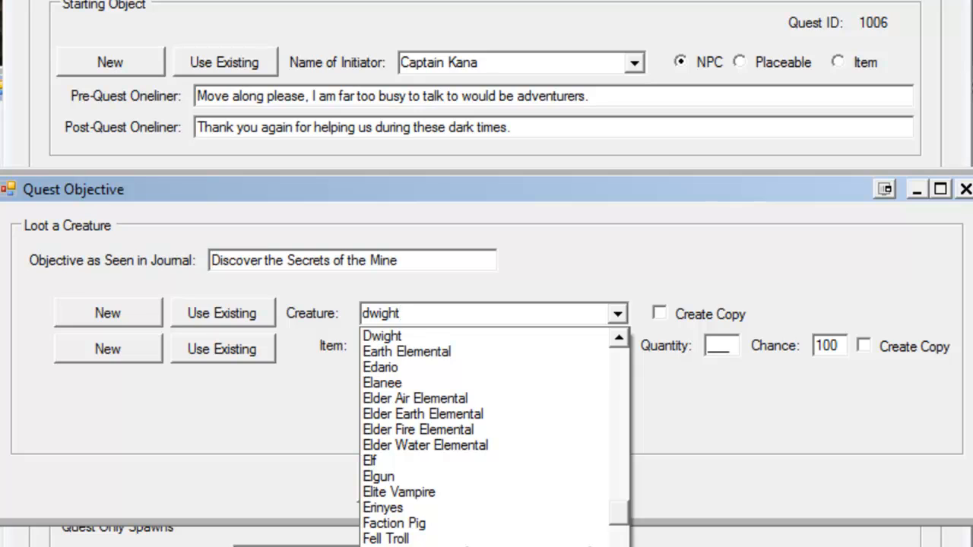
key(Down)
key(Up)
key(Return)
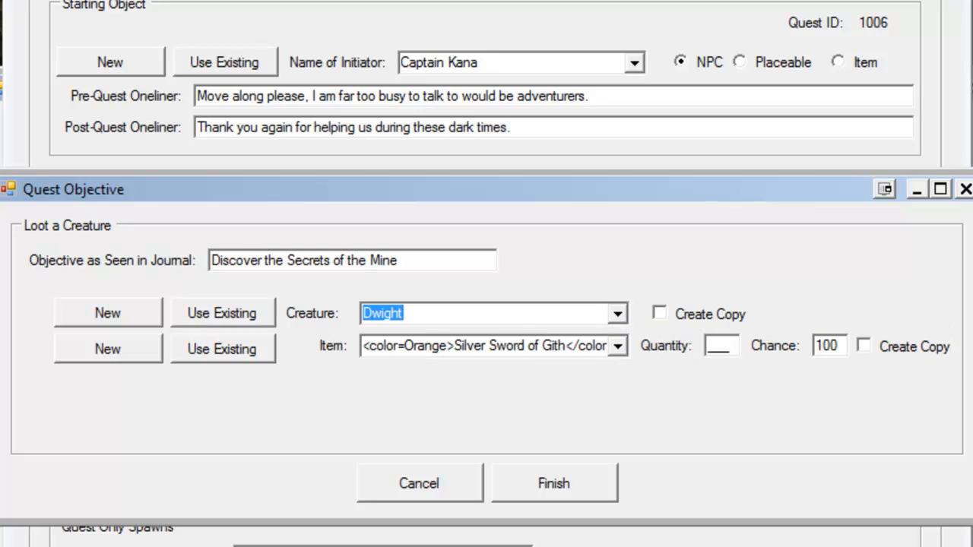
- Define a new loot item named "Dwight's Diary" with quantity 1 and finish the objective
click(108, 349)
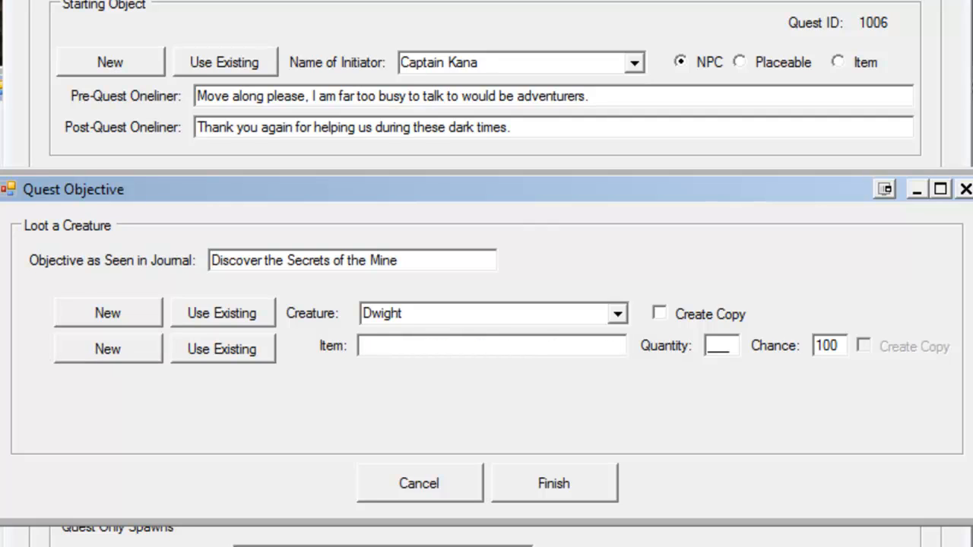
text(Dwight's Dia)
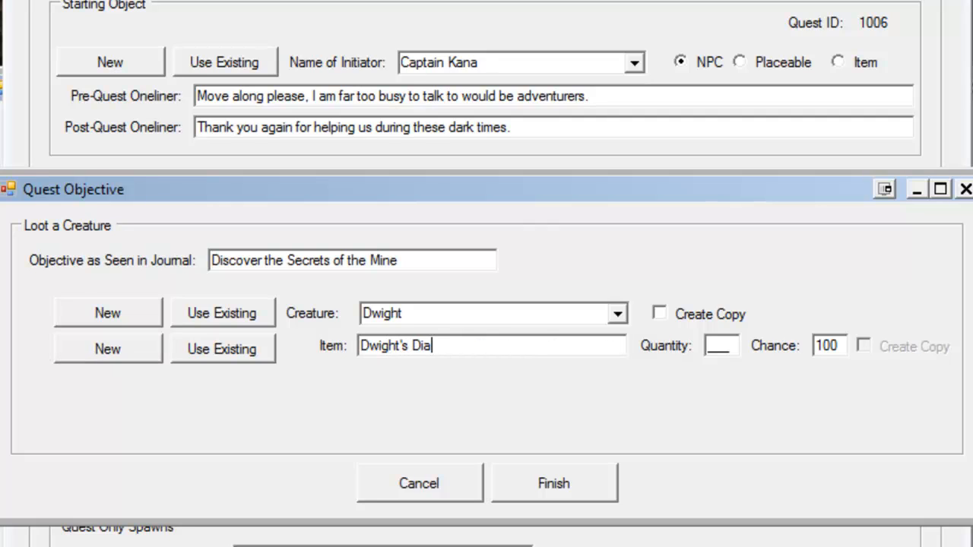
text(ry)
key(Tab)
text(1)
key(Return)
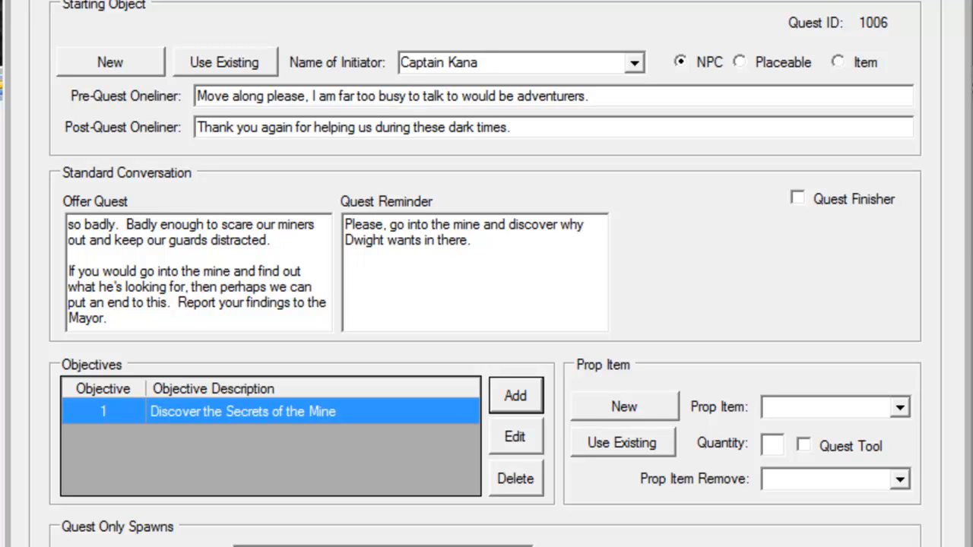
- Start a second objective of the Speak to an NPC type with the journal text "Speak to the Mayor"
key(space)
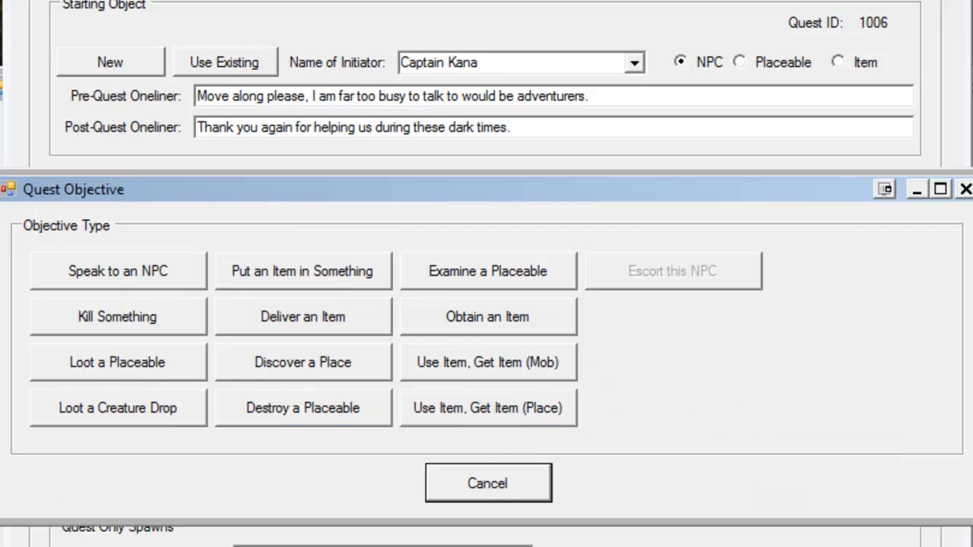
click(119, 272)
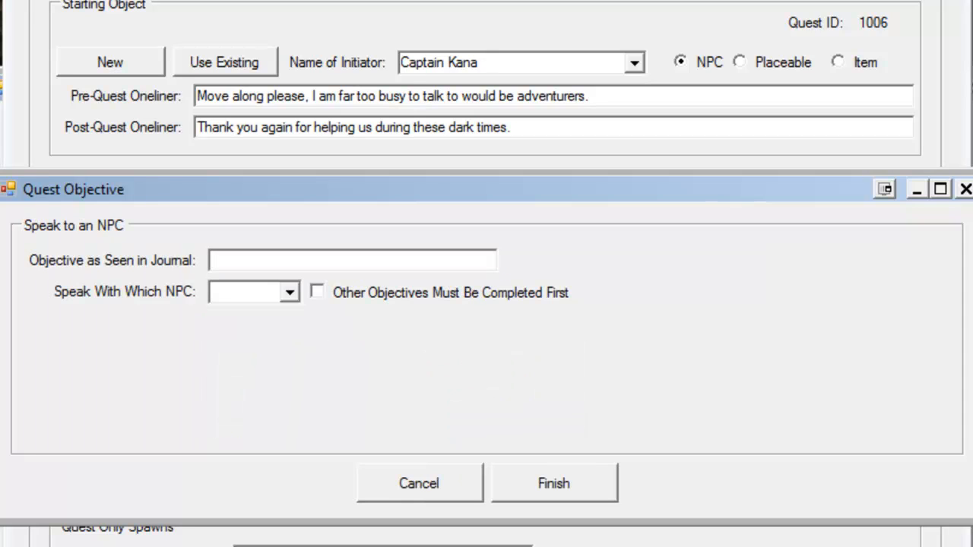
text(REturn)
key(BackSpace)
key(BackSpace)
key(BackSpace)
key(BackSpace)
key(BackSpace)
key(BackSpace)
text(Speak to the)
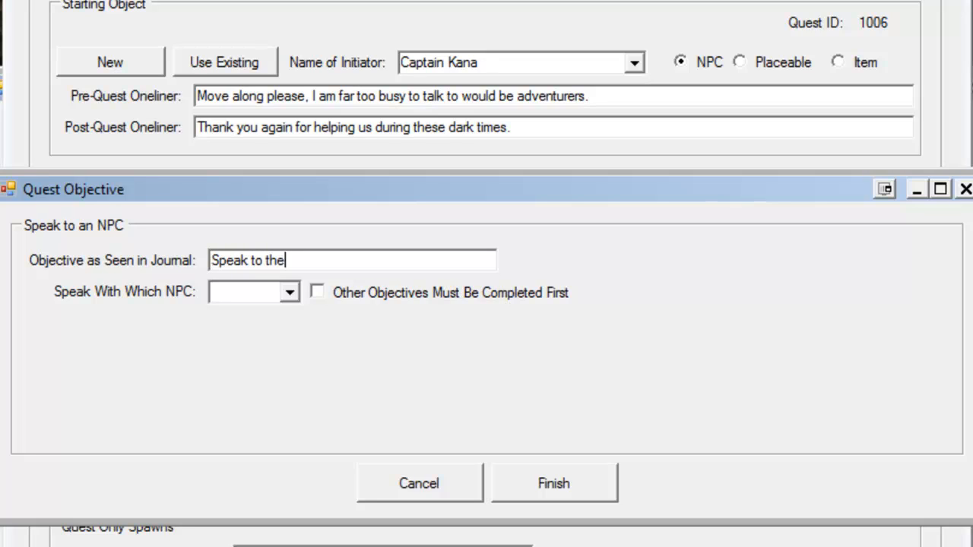
text( Mayor)
- Assign the objective to NPC 2, require the other objectives to be completed first, and finish it
click(290, 292)
click(233, 330)
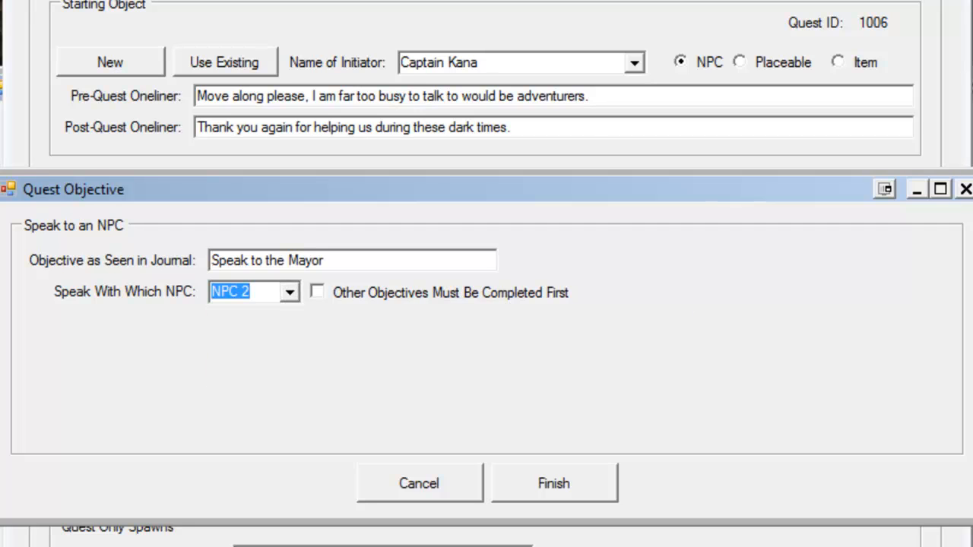
click(317, 293)
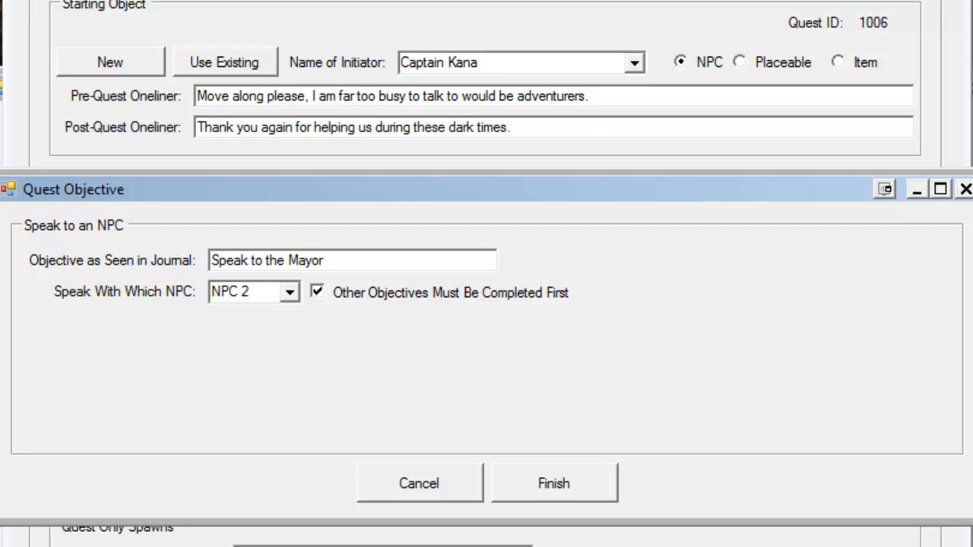
click(554, 483)
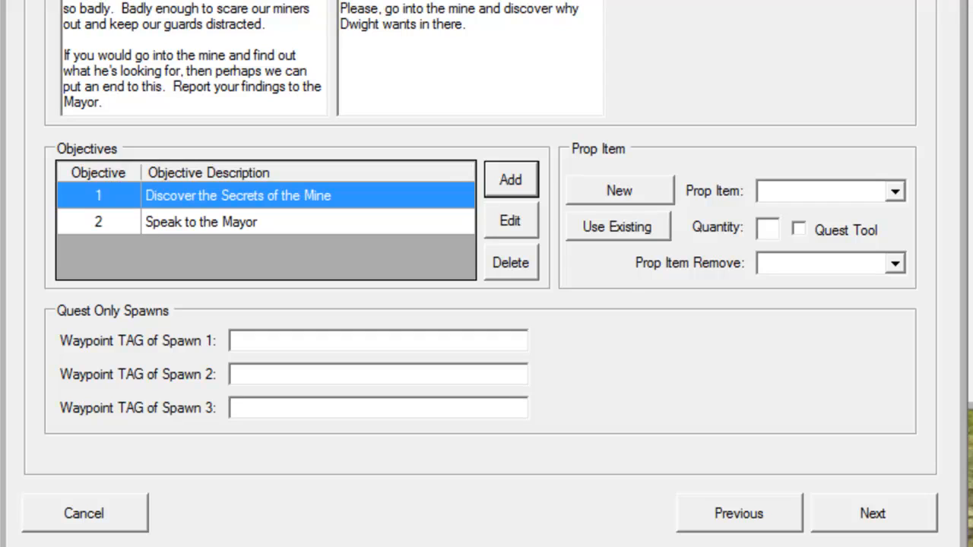
- Continue to quest step 2, choose Lord Nasher as its NPC and make him the quest finisher
click(304, 341)
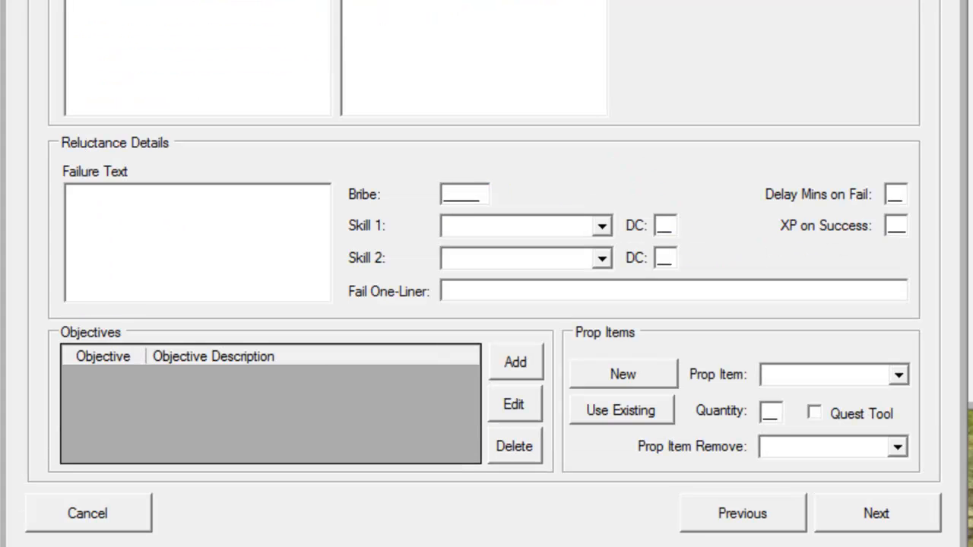
click(676, 118)
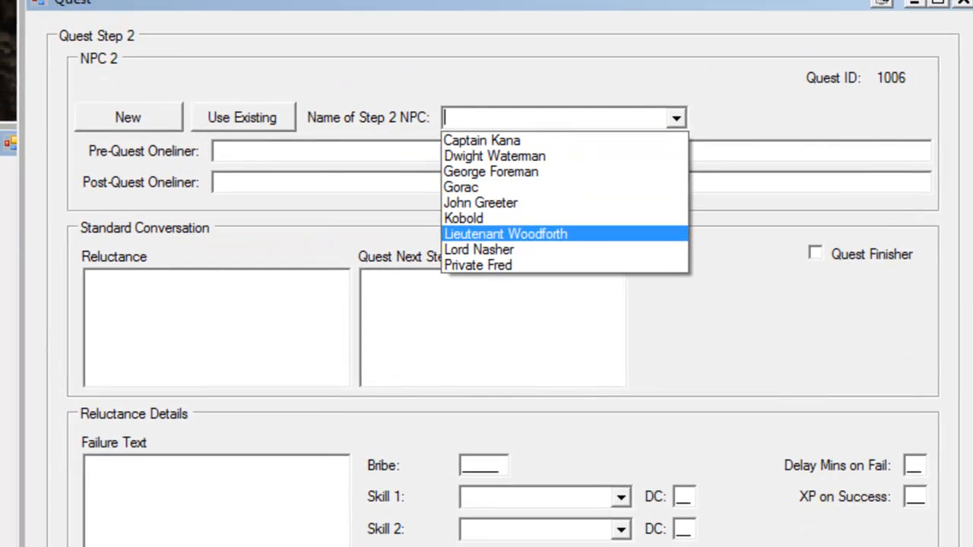
key(Down)
key(Return)
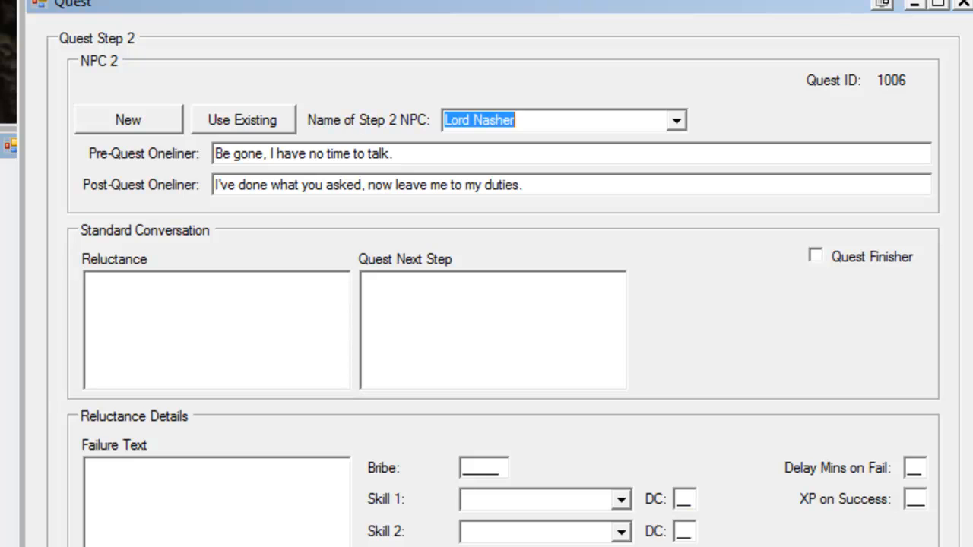
click(814, 256)
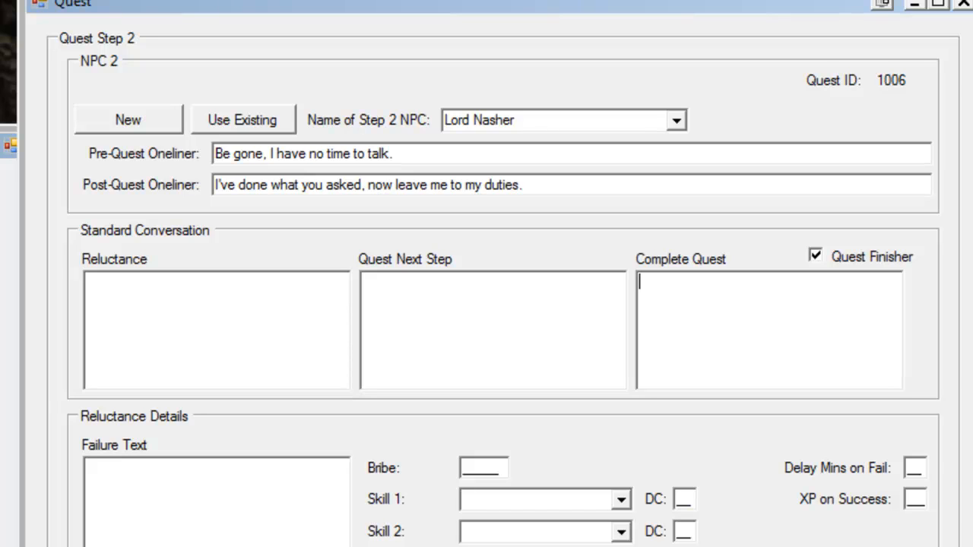
- Begin the quest completion text with "So, that fool Dwight thought he could become immortal with some"
text(So, that fool Dwight thought b)
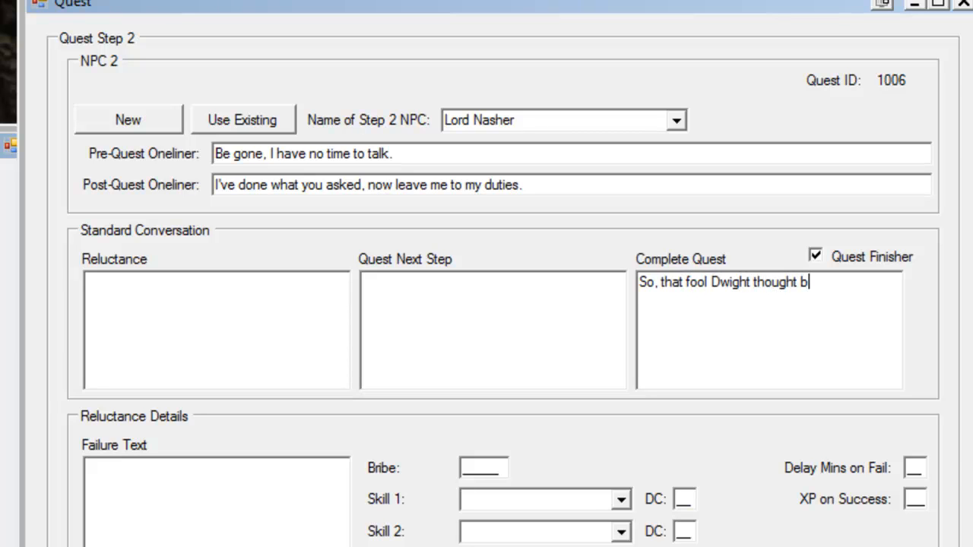
key(BackSpace)
text(he could become immoi)
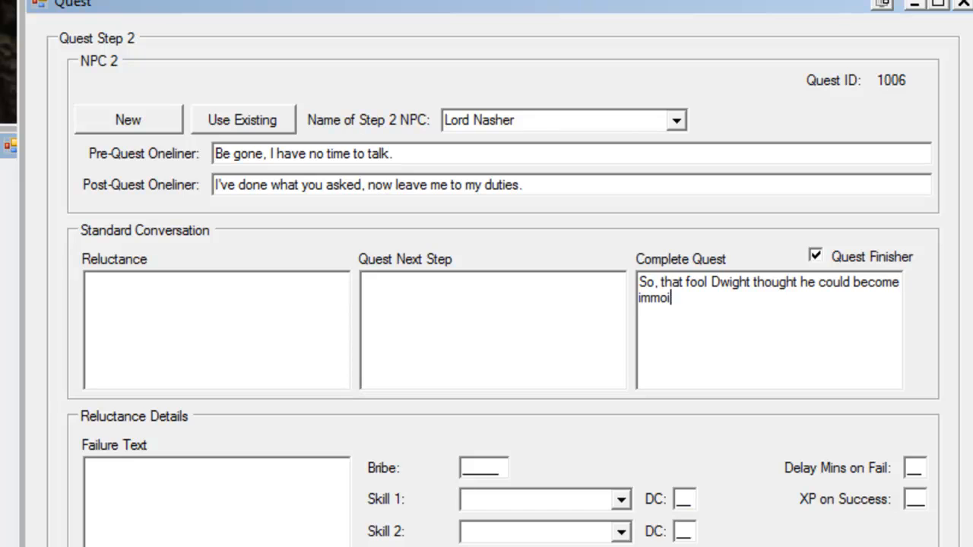
key(BackSpace)
text(rt)
key(BackSpace)
text(tal)
key(BackSpace)
key(BackSpace)
key(BackSpace)
key(BackSpace)
key(BackSpace)
key(BackSpace)
key(BackSpace)
key(BackSpace)
text(immortal with some )
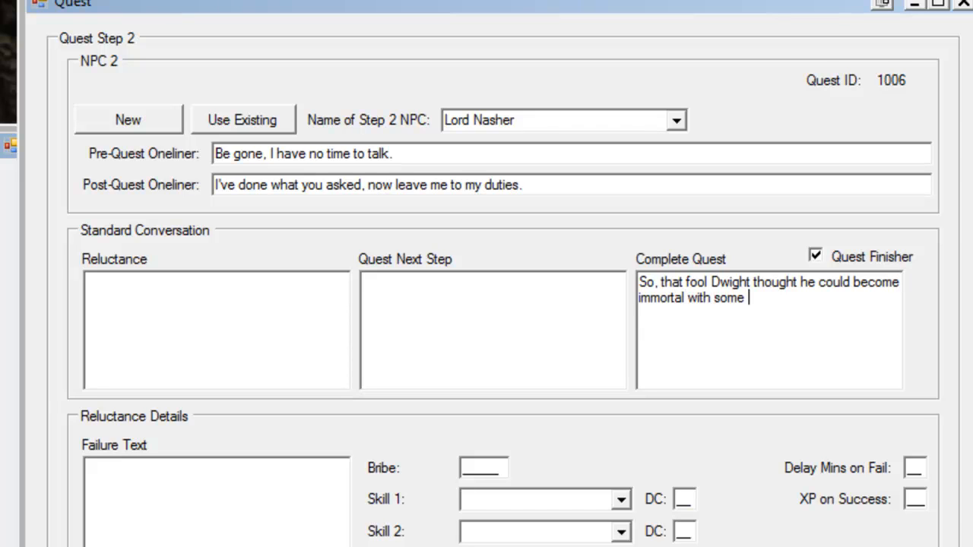
- Continue the completion text with "artifact supposedly buried in our own mine? It just goes to show you the madness of some people with their lust for power."
text(artifact supposedly )
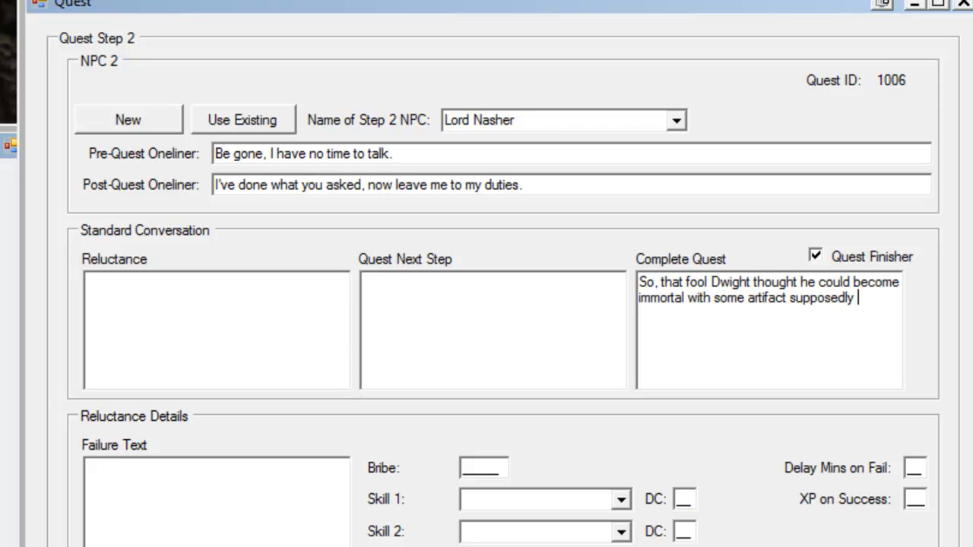
text(buried in ou)
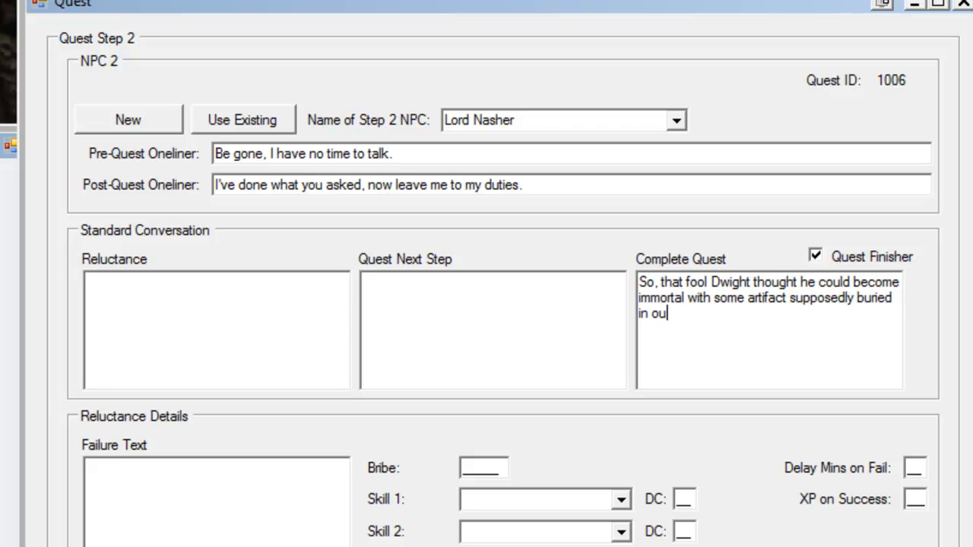
text(r own mine?  It just goes to show)
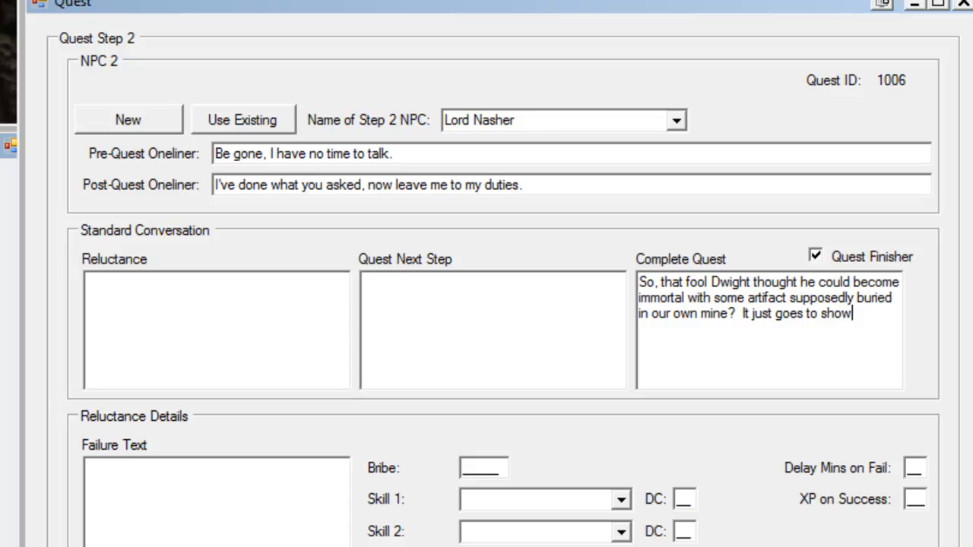
text( you the madness )
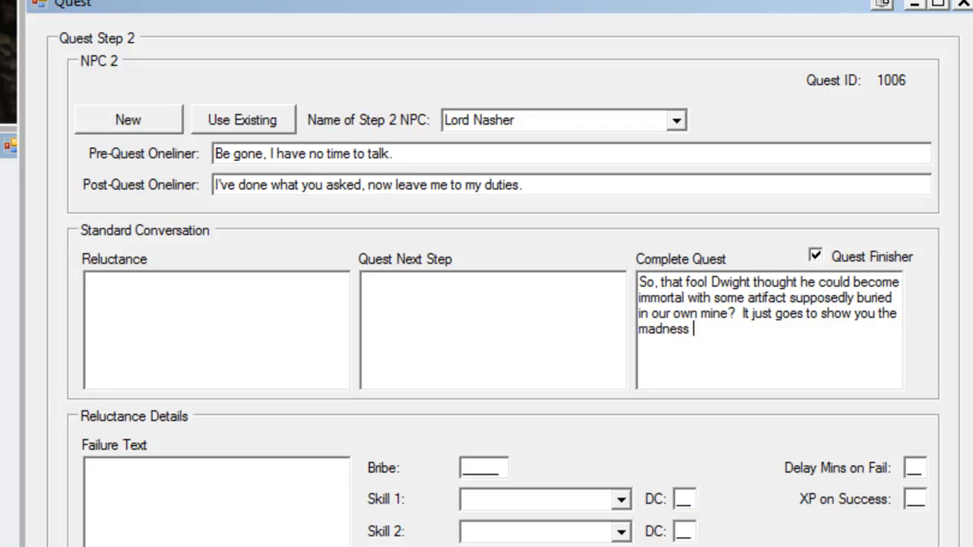
text(of some people with their lust for )
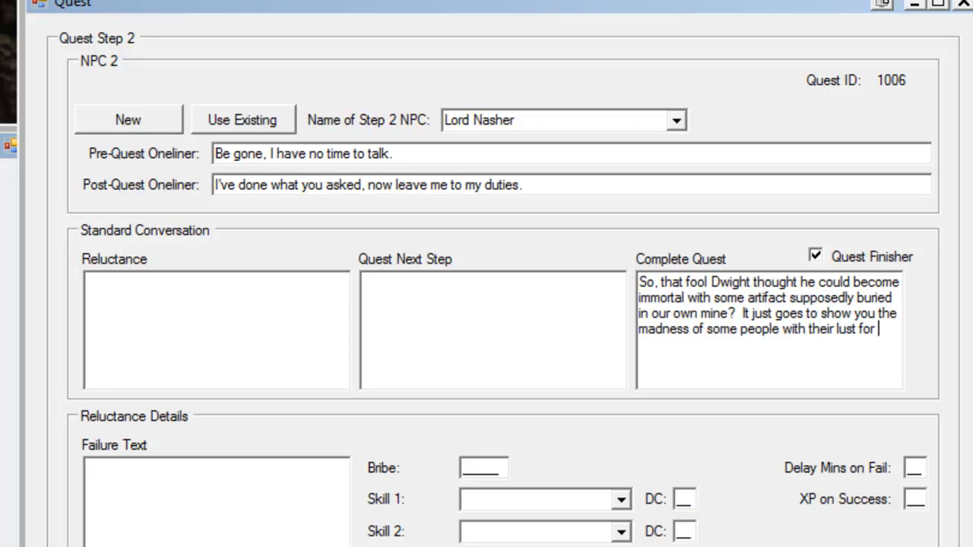
text(power.)
key(BackSpace)
- Add a new paragraph to the completion text: "We are in your debt for solving this chaos and I personally thank you for all your hard work."
key(Return)
key(Return)
text(We ar)
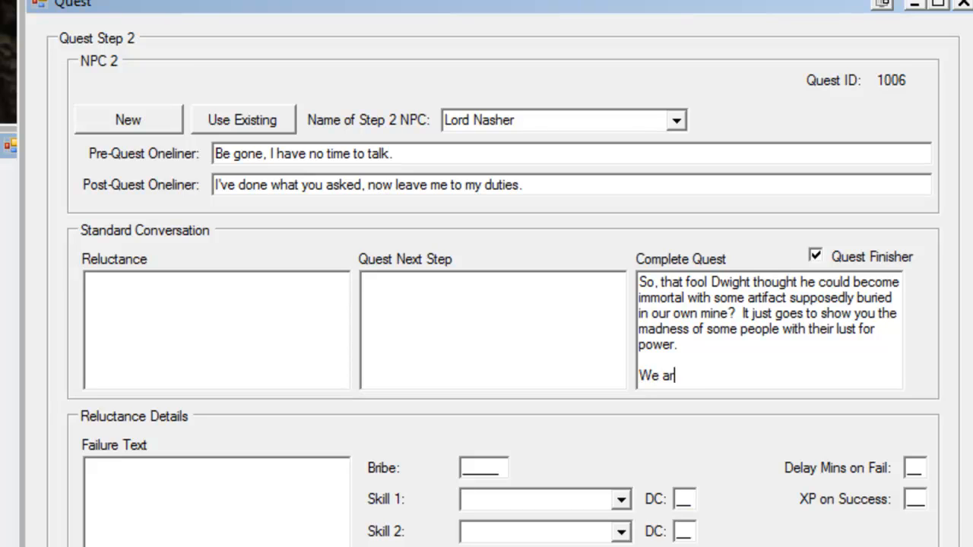
text(e in your debt for solbvi)
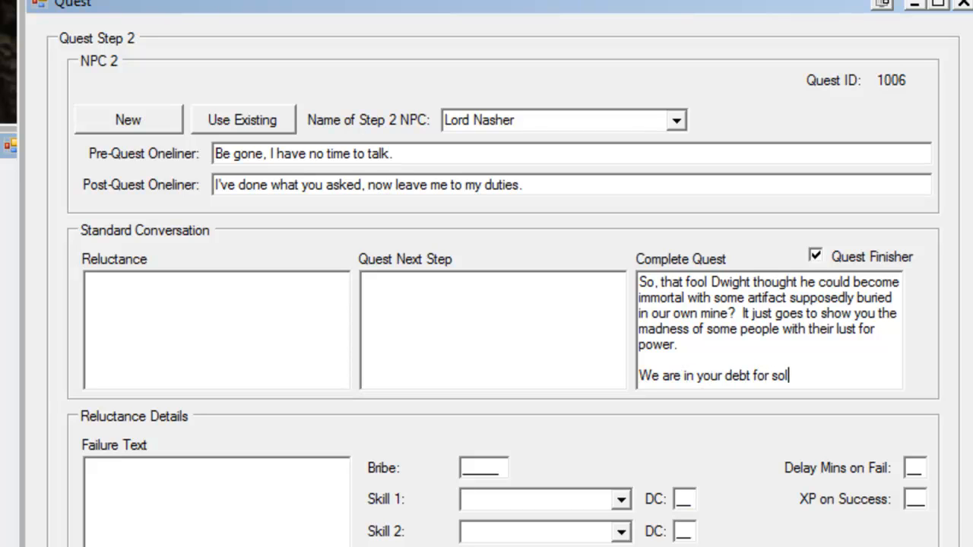
key(BackSpace)
key(BackSpace)
key(BackSpace)
text(ving this ch)
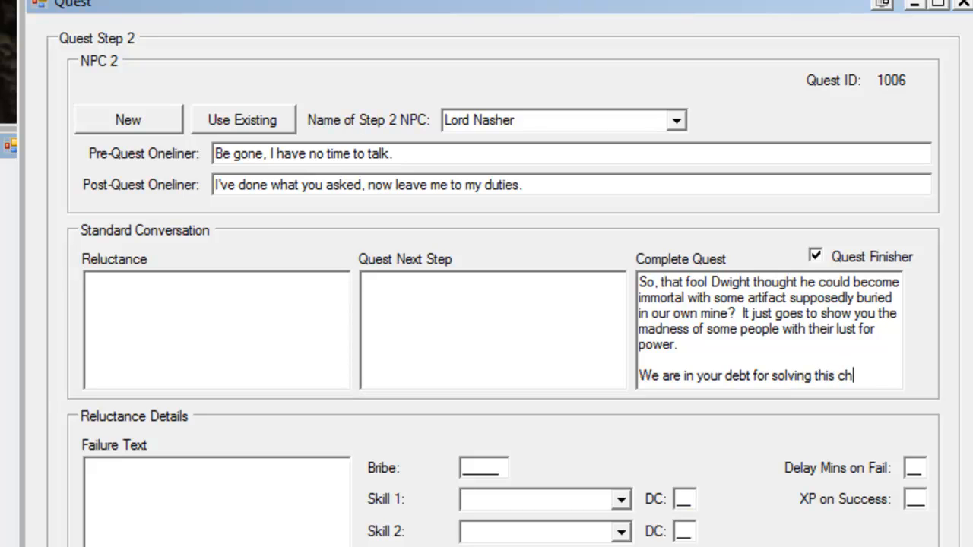
text(aos and I personally )
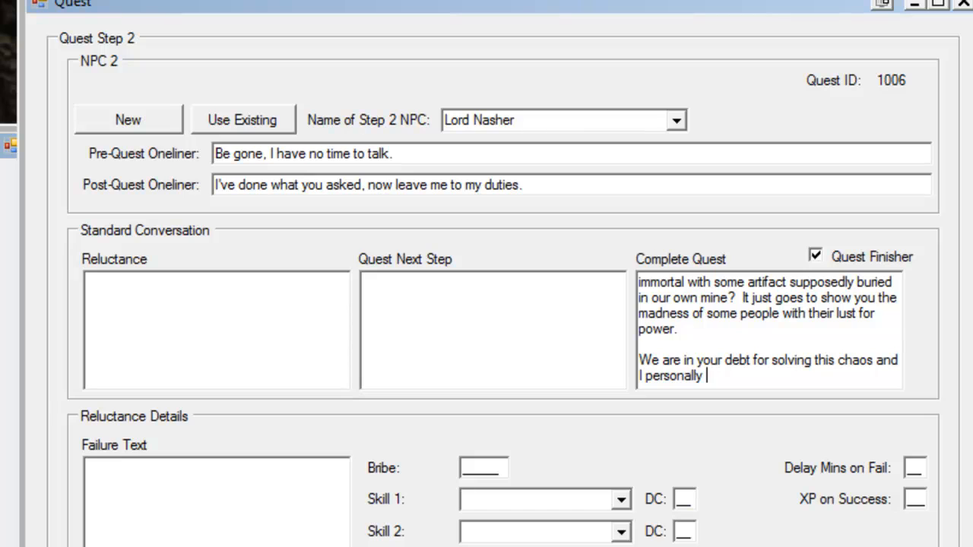
text(thank you for all )
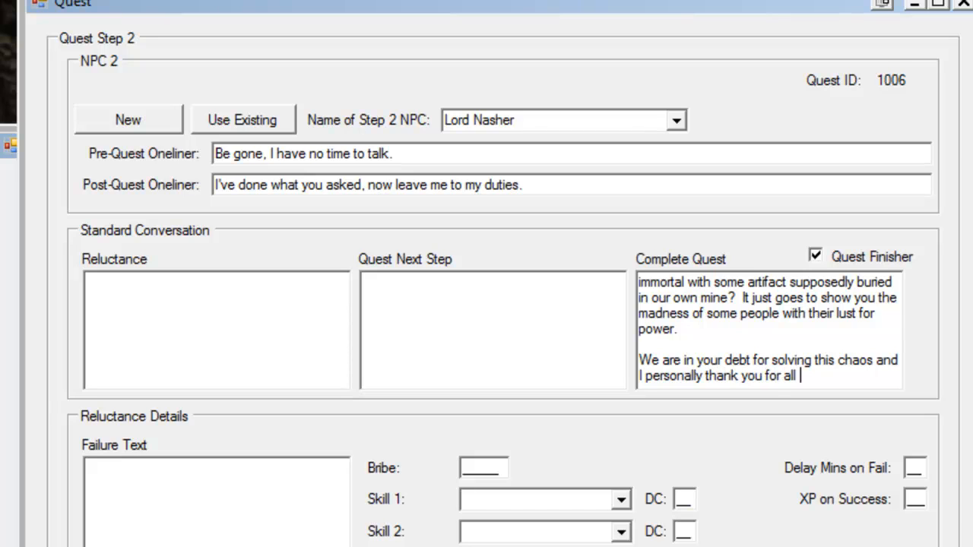
text(your hard work. )
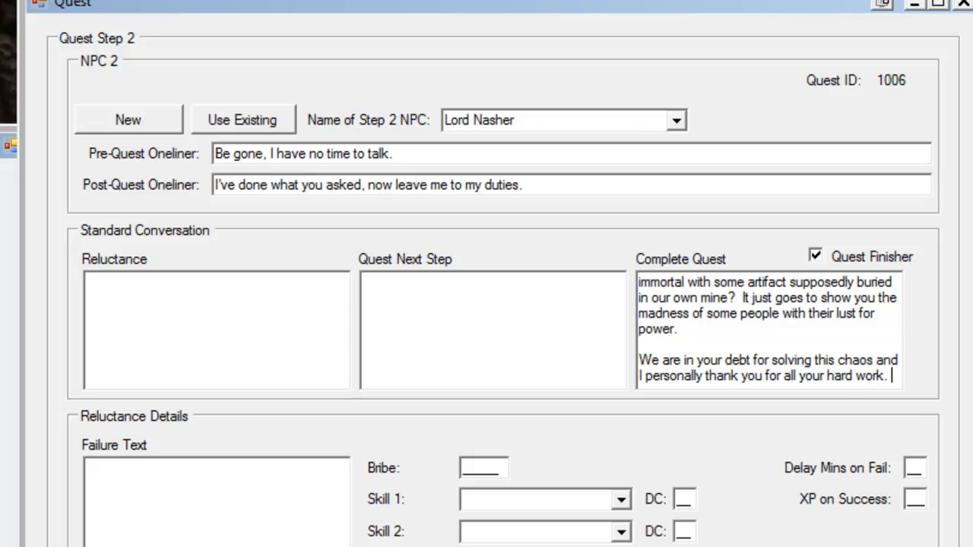
- End the completion text with "Please accept this gold for your troubles and hope you continue your fine work in our village."
text(Please accept)
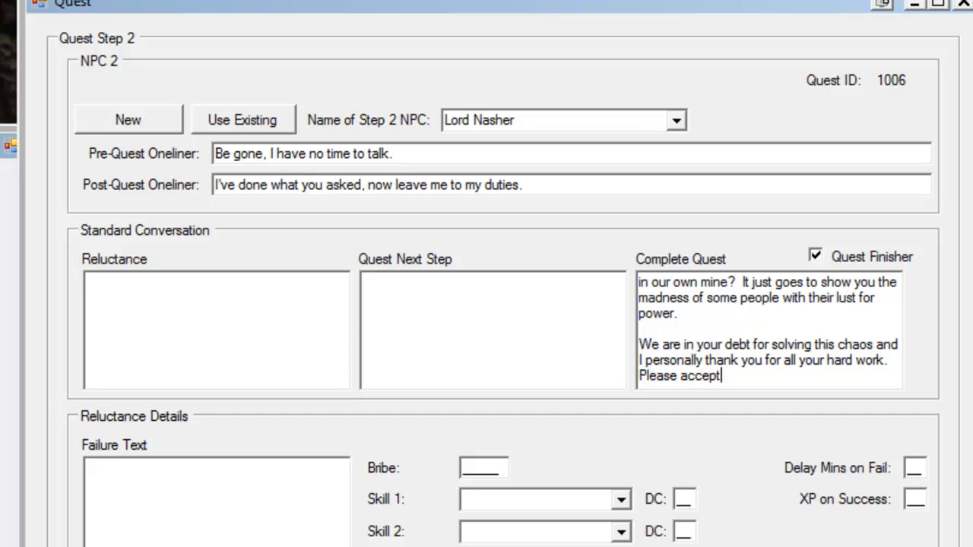
text( this gold fo)
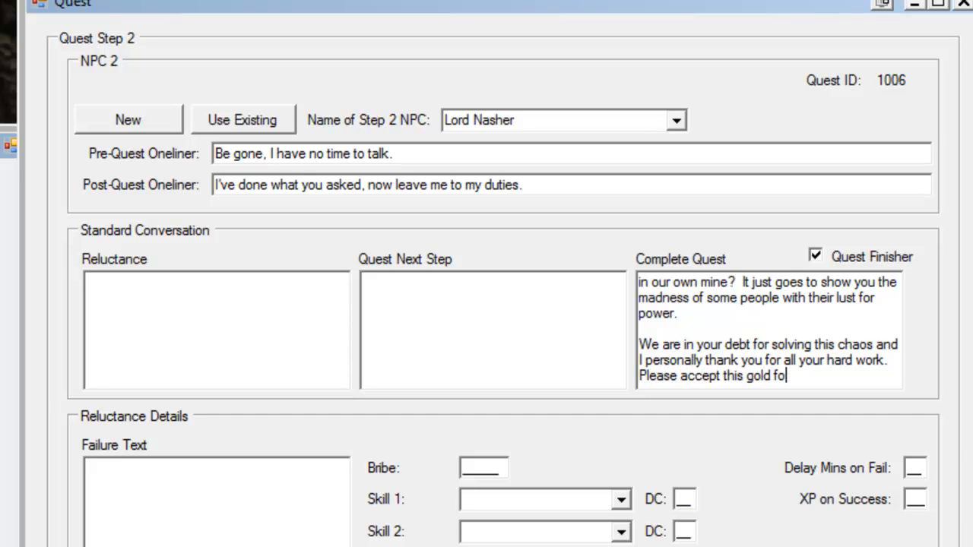
text(r your troub)
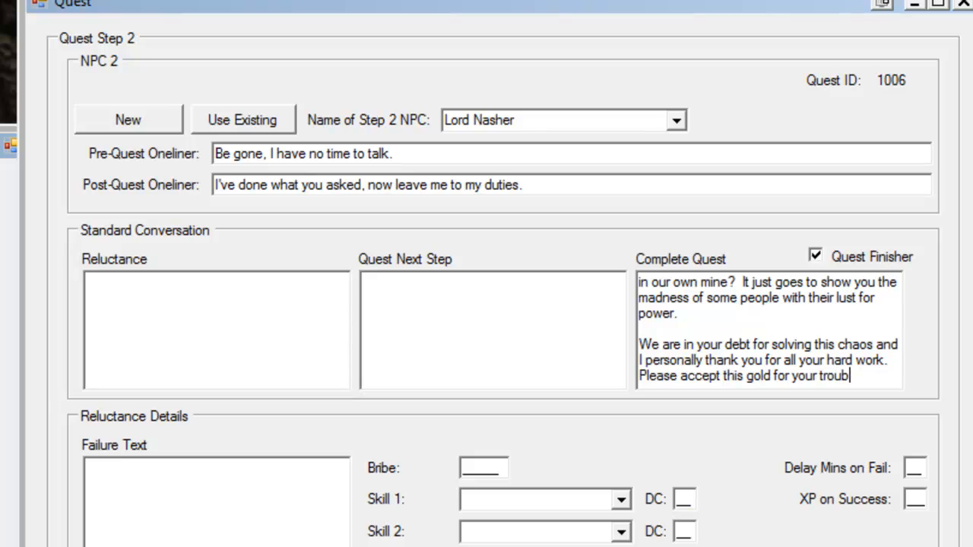
text(les and hope you )
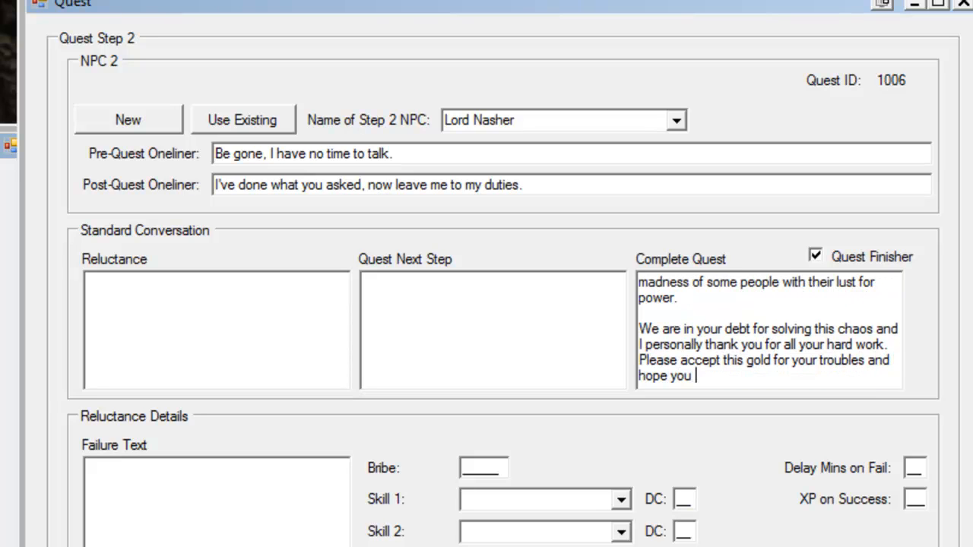
text(continue your fine)
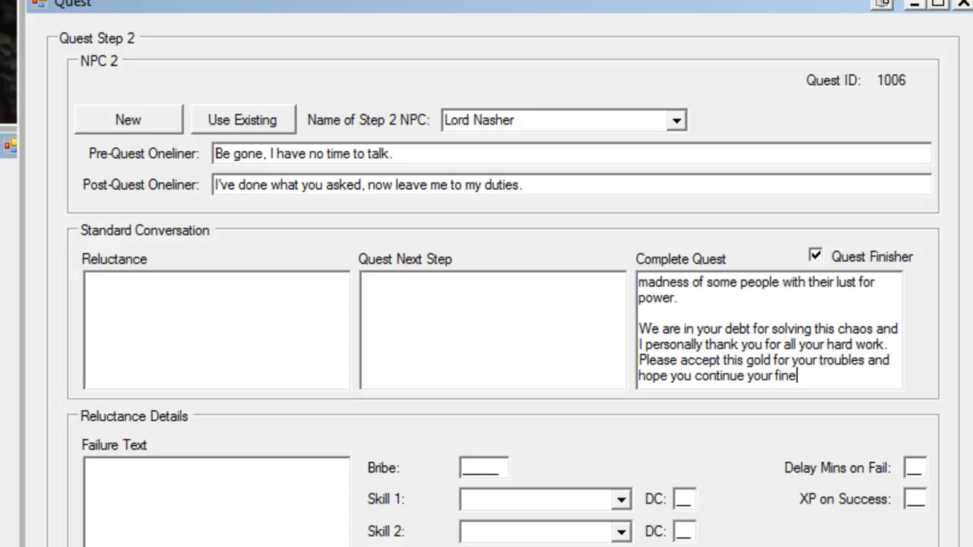
text( work in our village.)
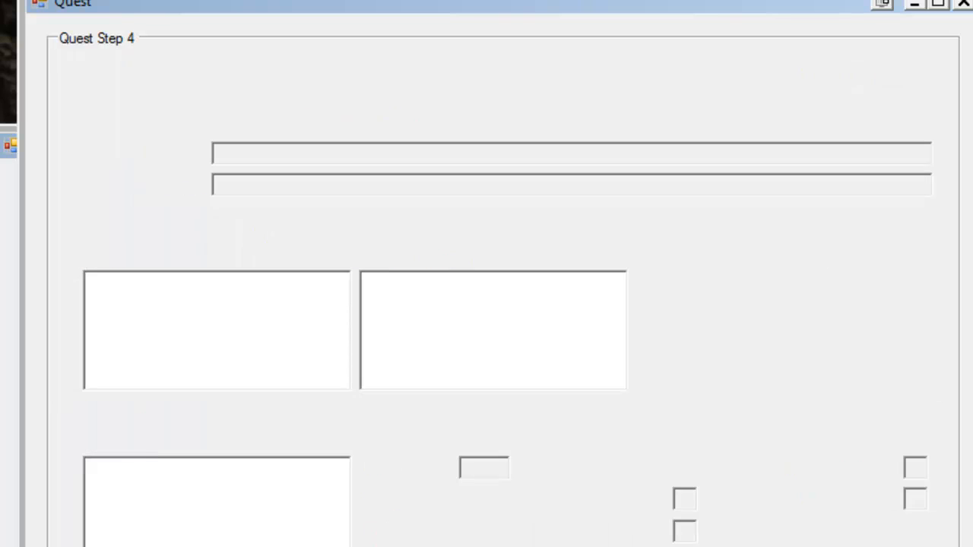
- Continue past quest step 4, leave the item rewards empty and finish the quest
click(666, 446)
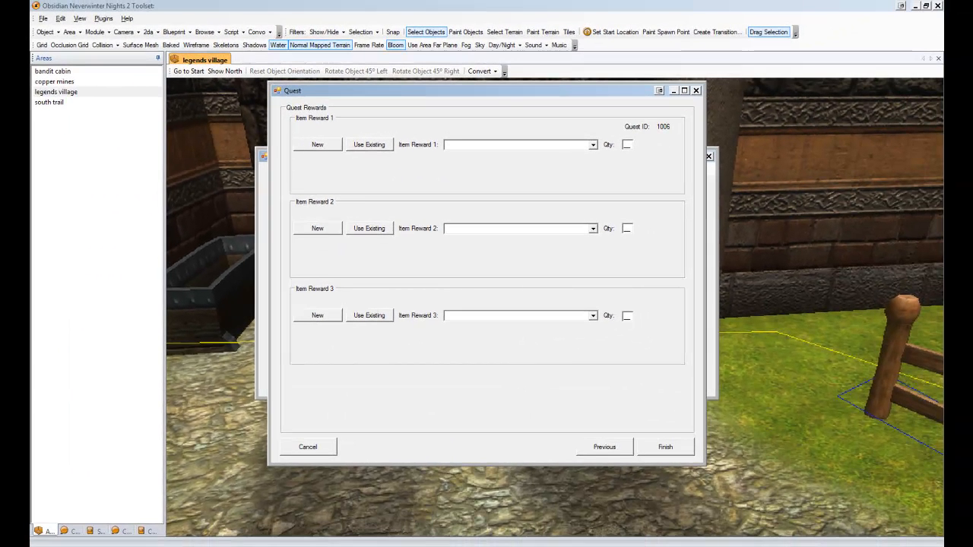
click(666, 446)
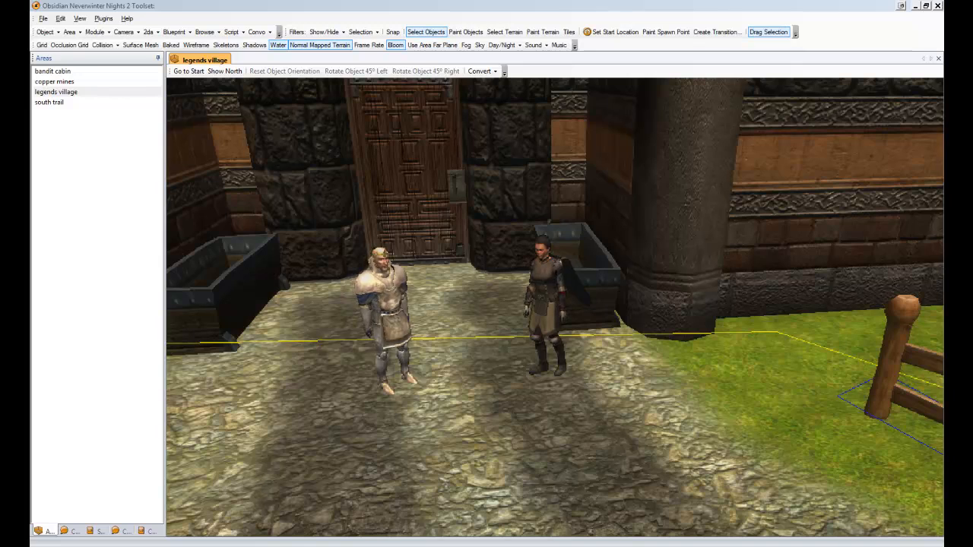
- Replace the placed Captain Kana beside the village door with a fresh copy and turn her to face the path
click(545, 298)
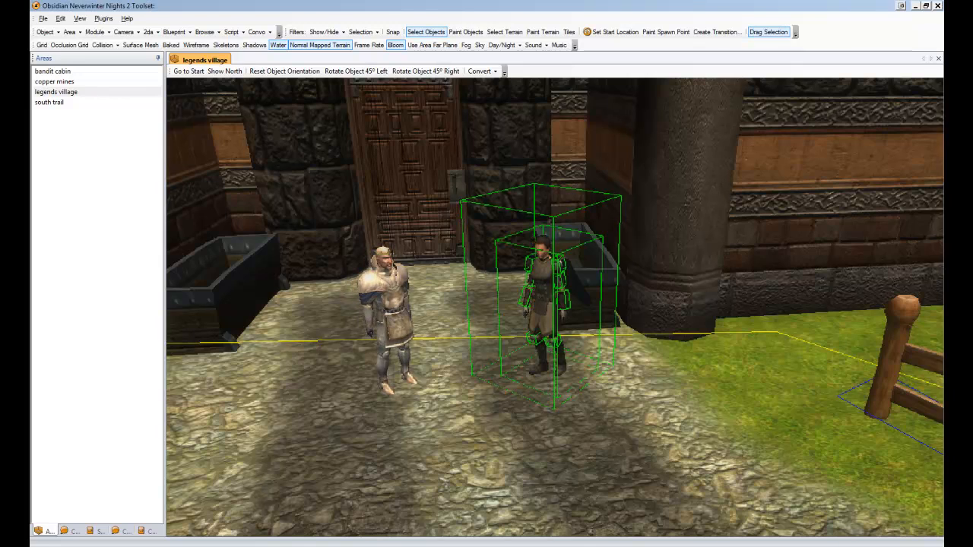
key(Delete)
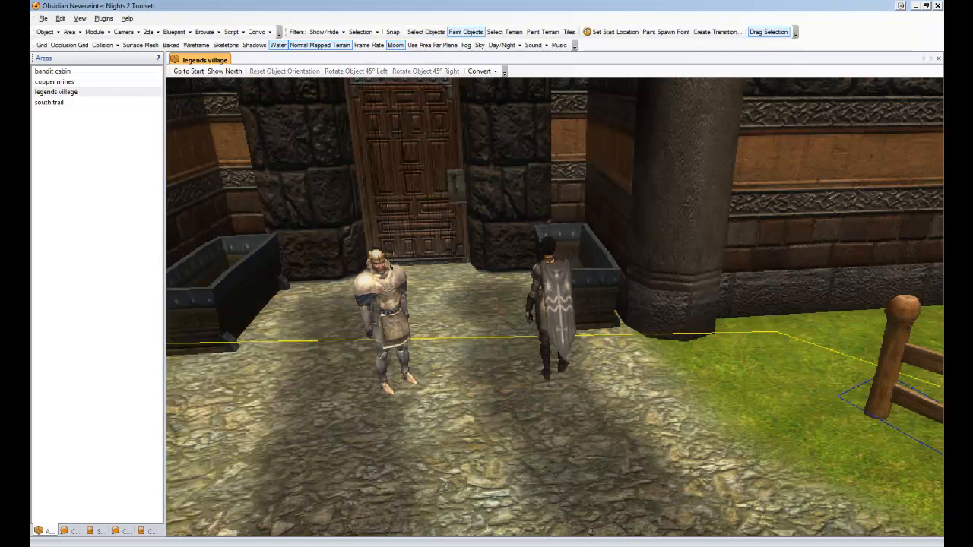
click(555, 371)
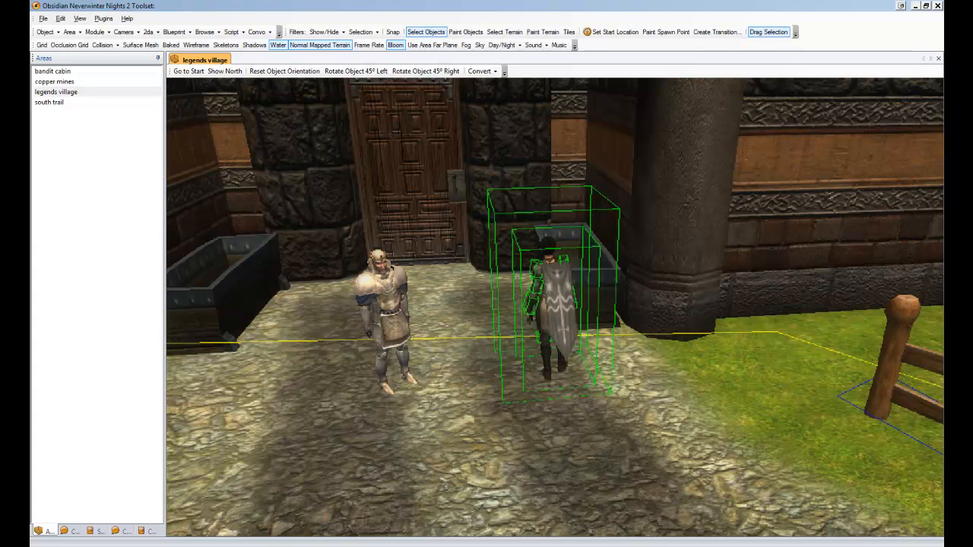
shift+right_drag(551, 319, 600, 319)
- Replace the placed Lord Nasher with a fresh copy in front of the door, turn him to face the path, and clear the selection
click(387, 312)
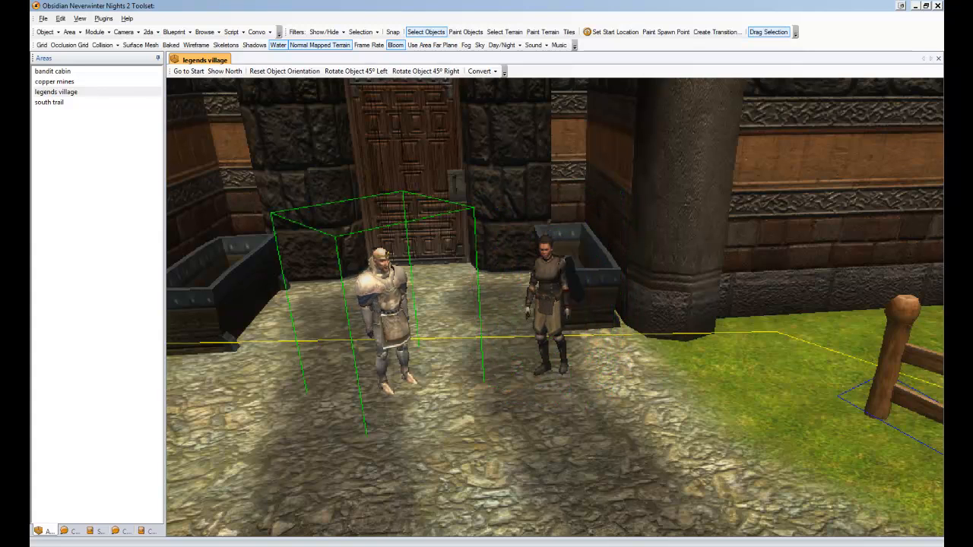
key(Delete)
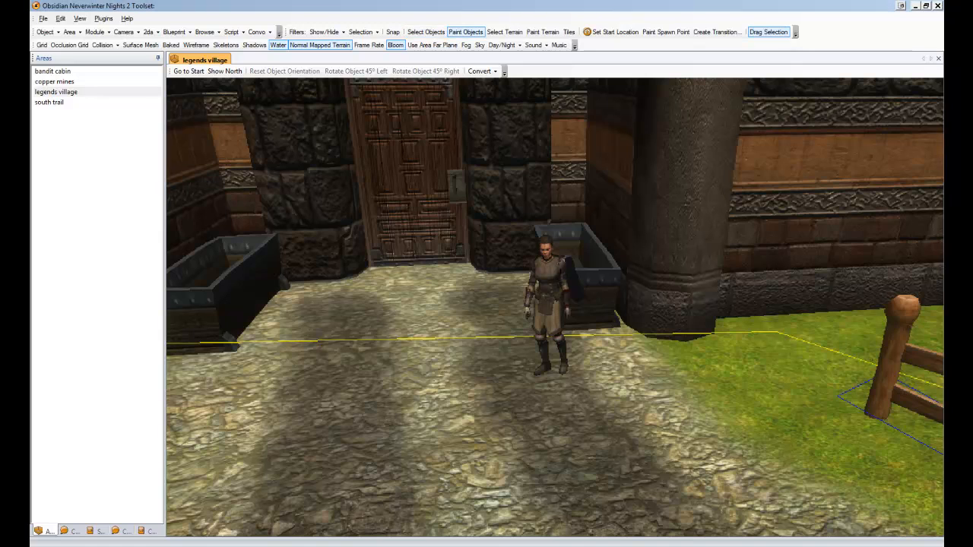
click(417, 357)
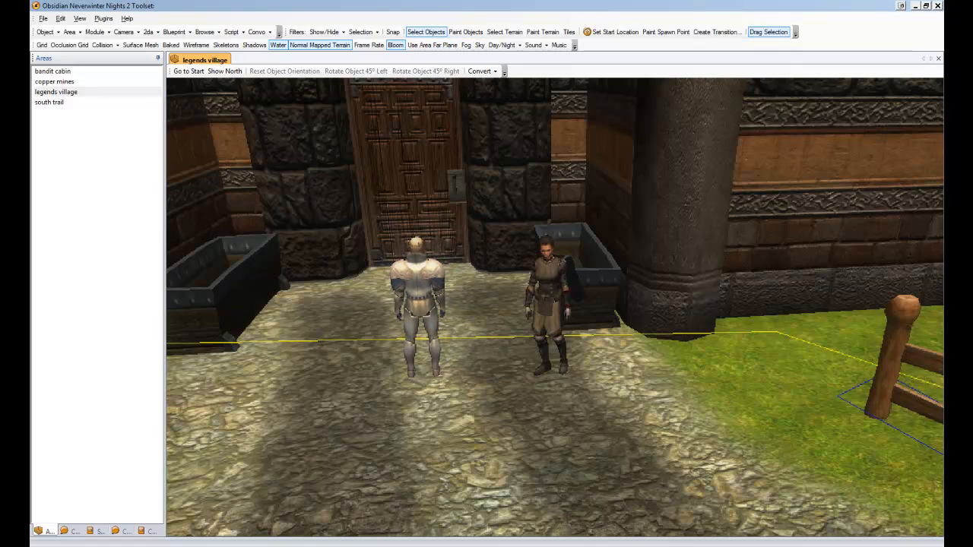
mouse_move(418, 319)
shift+mouse_down()
mouse_move(380, 319)
mouse_move(423, 328)
shift+mouse_up()
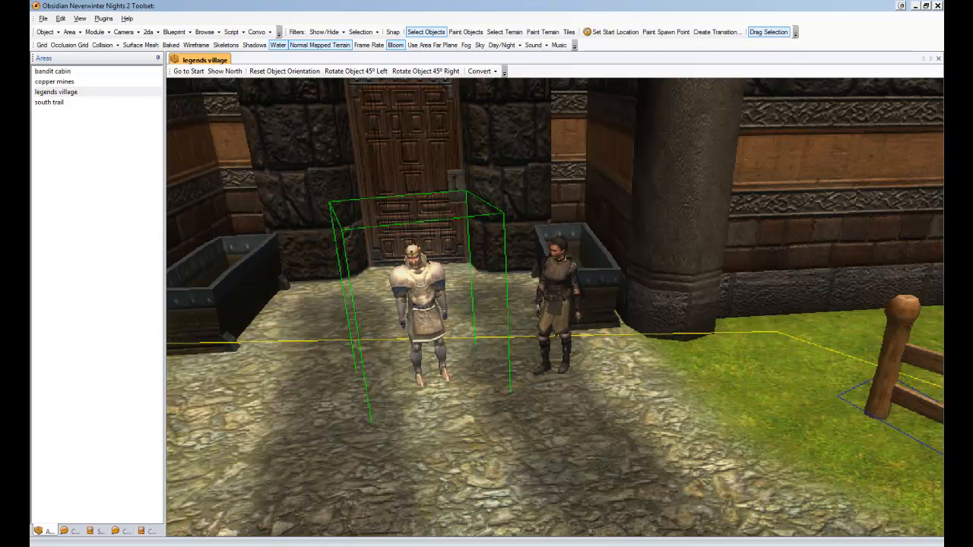
click(490, 251)
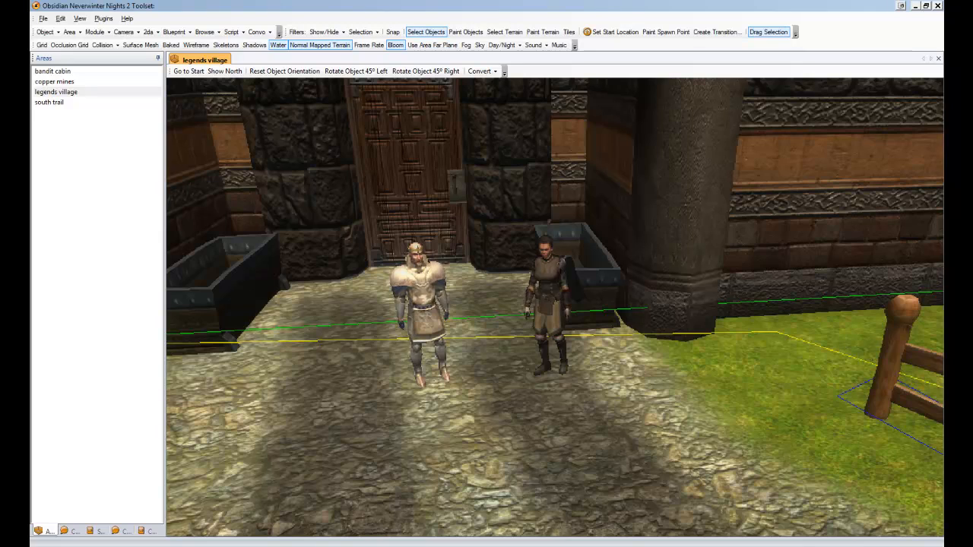
scroll(555, 307, down, 5)
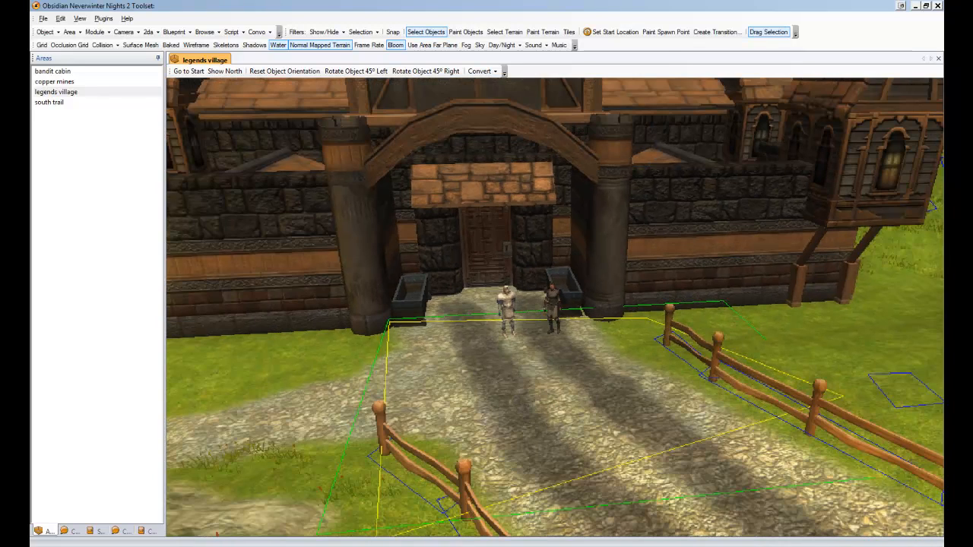
key(Escape)
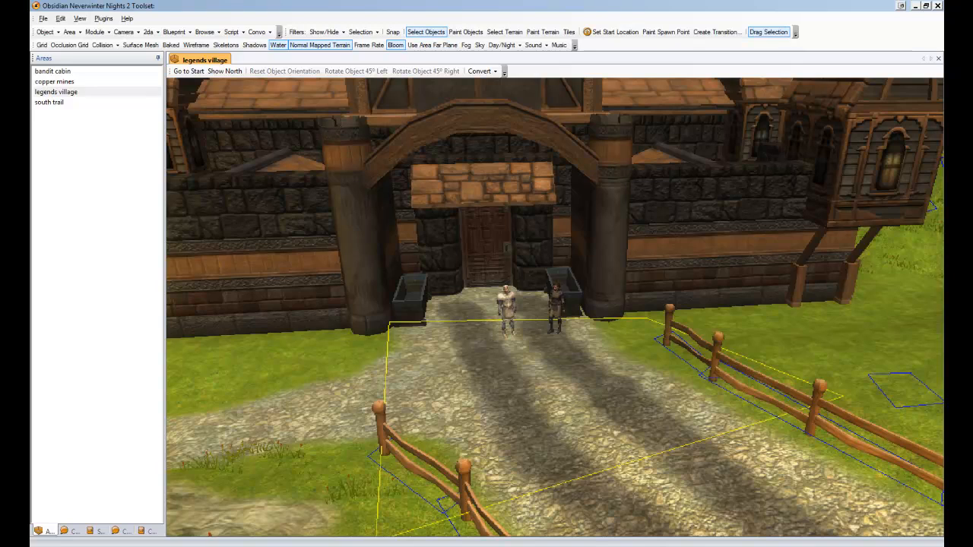
- Open the copper mines area and look over its tunnels and caves to locate the timbered corridor with a door at its end
click(54, 81)
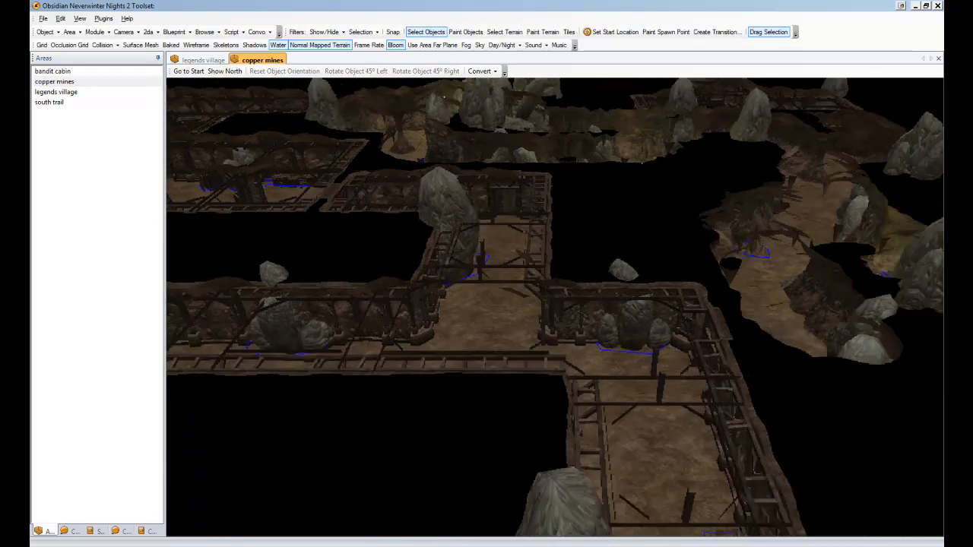
middle_drag(555, 307, 445, 175)
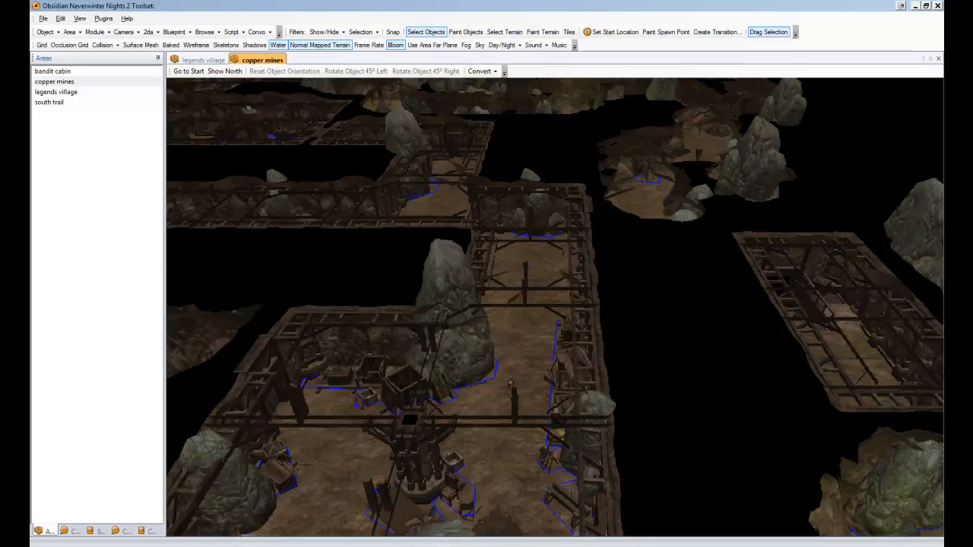
scroll(555, 307, down, 3)
middle_drag(554, 307, 836, 266)
middle_drag(554, 307, 433, 231)
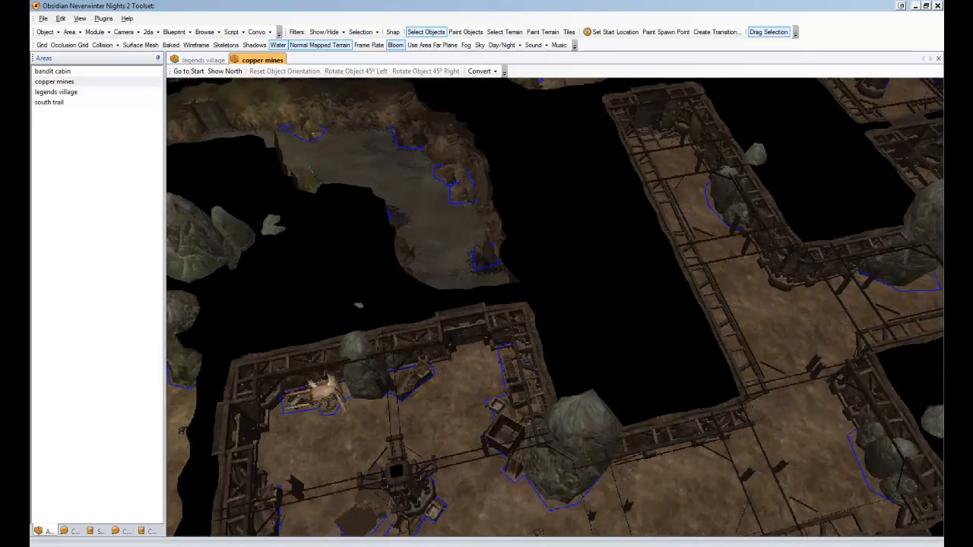
middle_drag(554, 307, 518, 237)
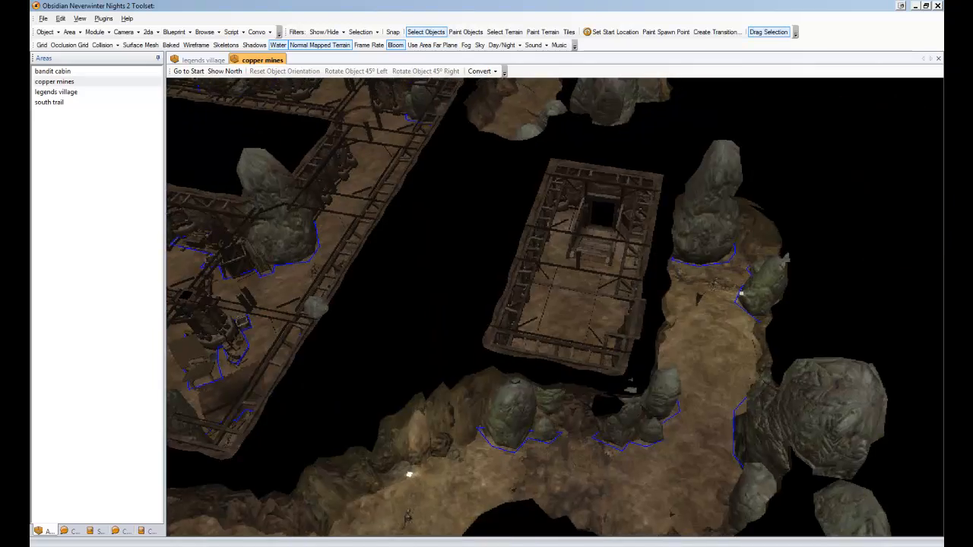
middle_drag(555, 307, 431, 216)
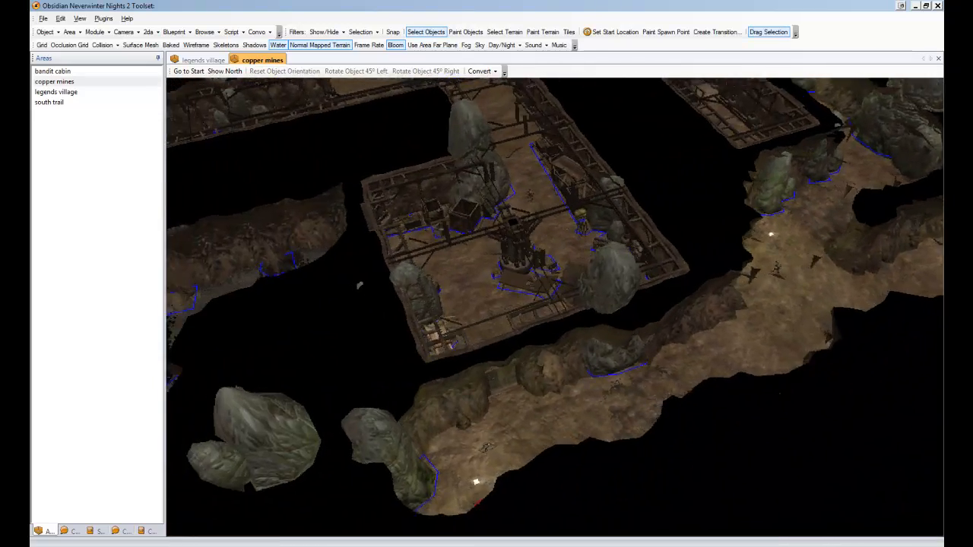
middle_drag(359, 284, 320, 105)
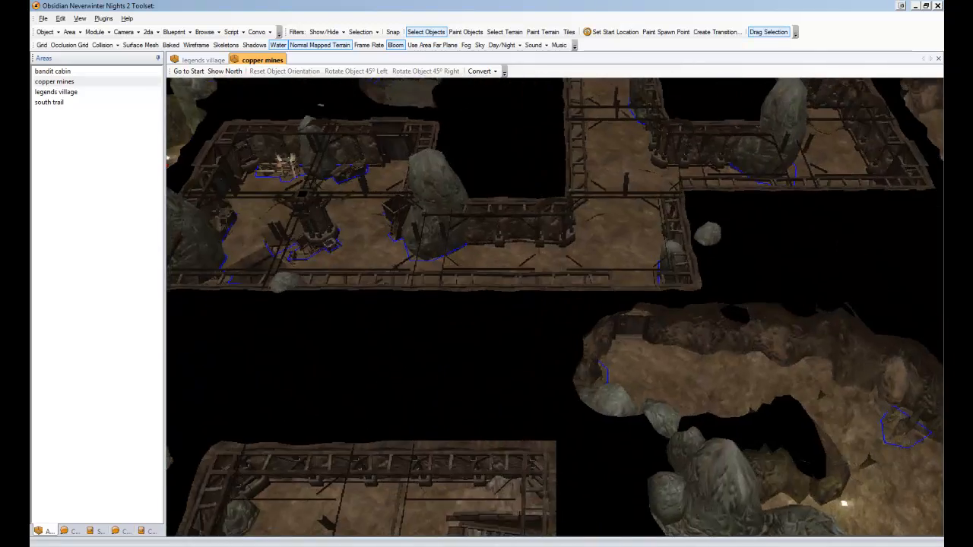
middle_drag(486, 380, 474, 198)
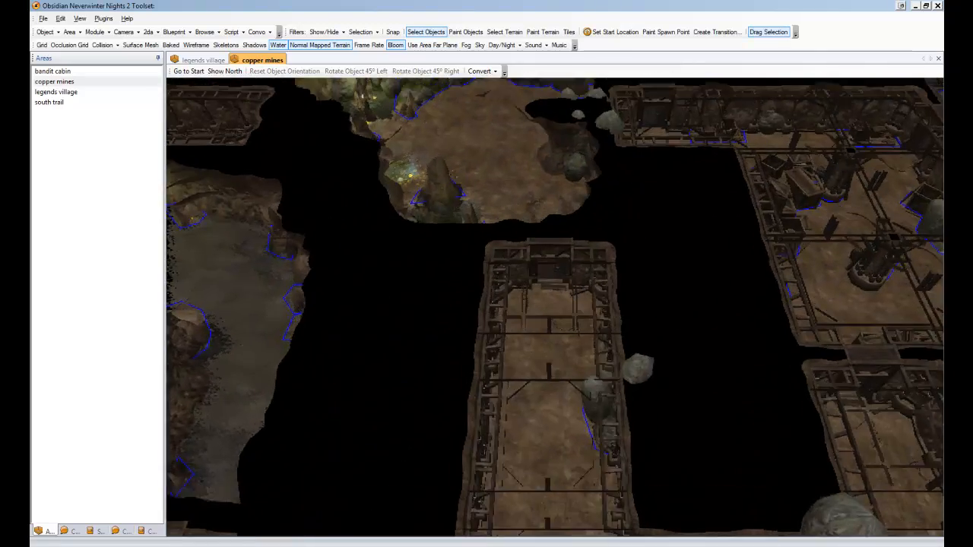
scroll(555, 307, up, 5)
scroll(555, 307, down, 3)
middle_drag(554, 307, 550, 275)
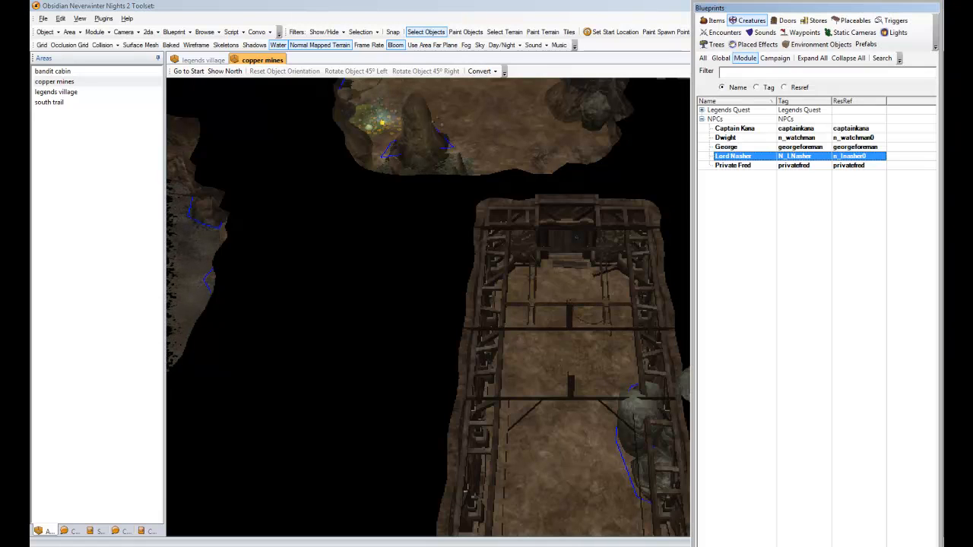
- Place a Mr HBMan Waypoint from the Legends Spawn waypoints on the floor where the timbered corridor branches off
ctrl+drag(456, 319, 385, 312)
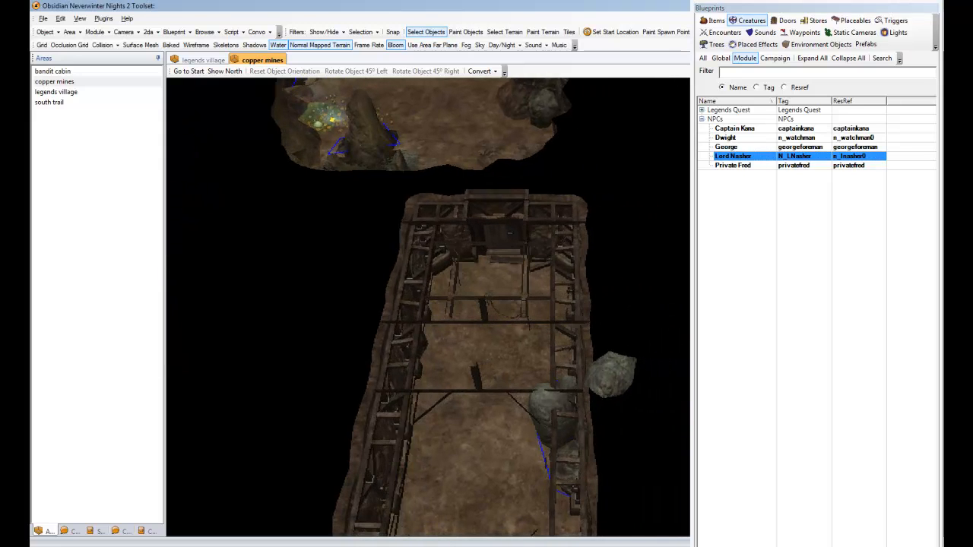
middle_drag(428, 312, 444, 323)
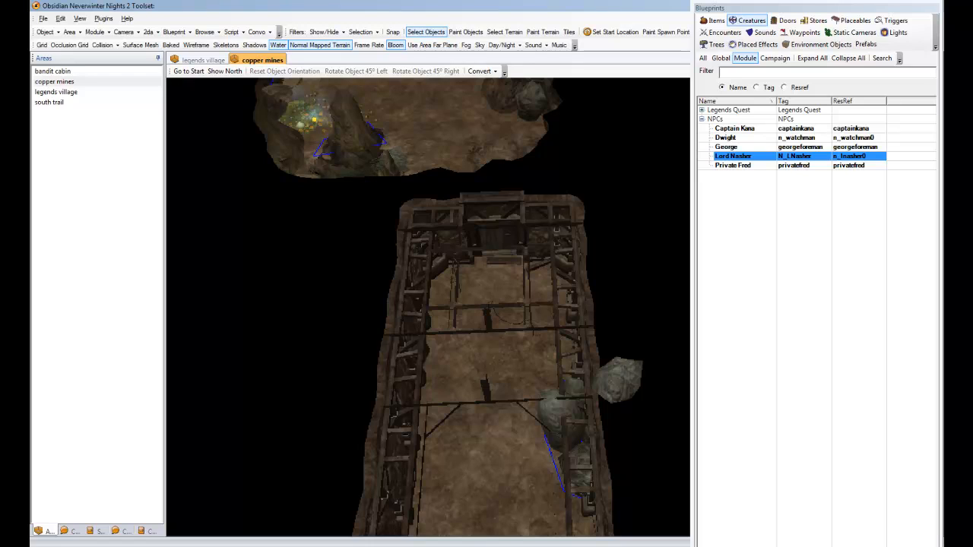
click(800, 32)
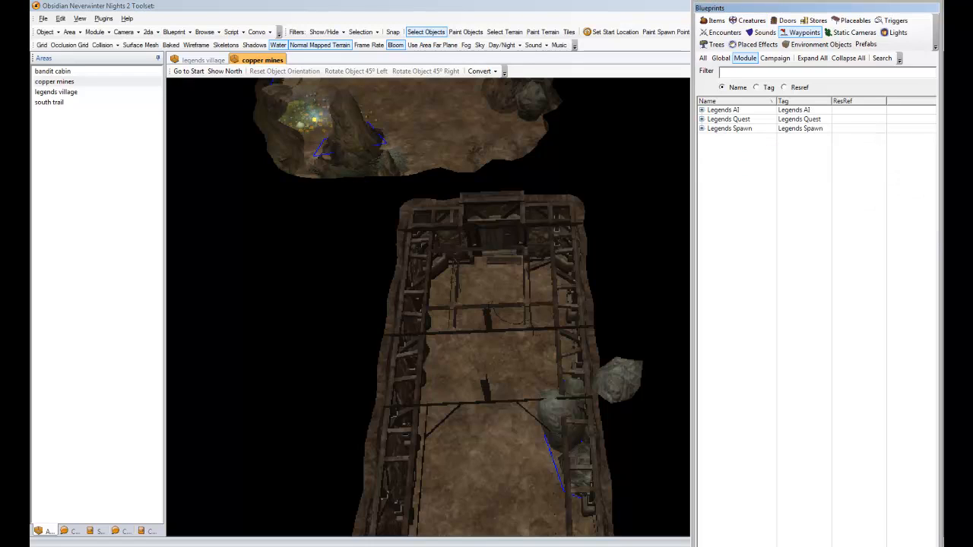
click(702, 129)
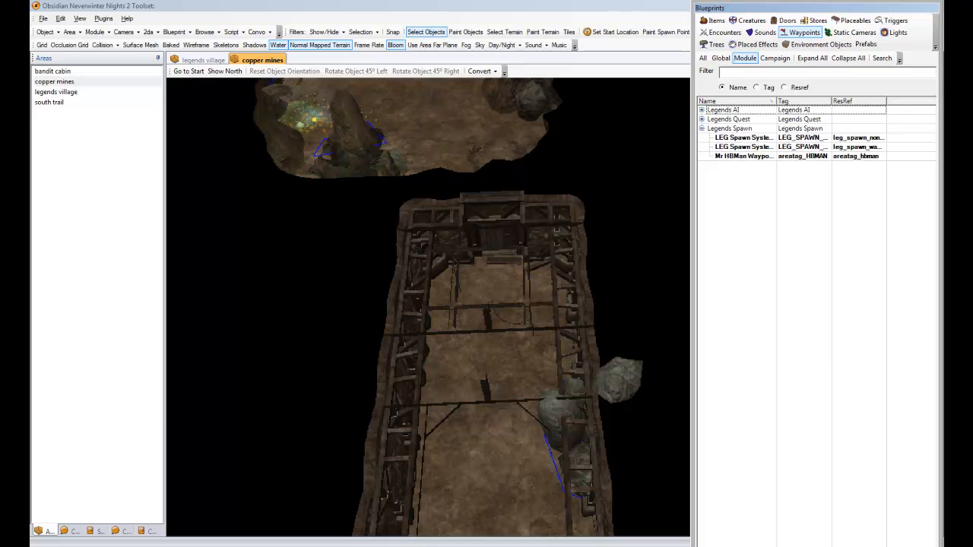
click(743, 156)
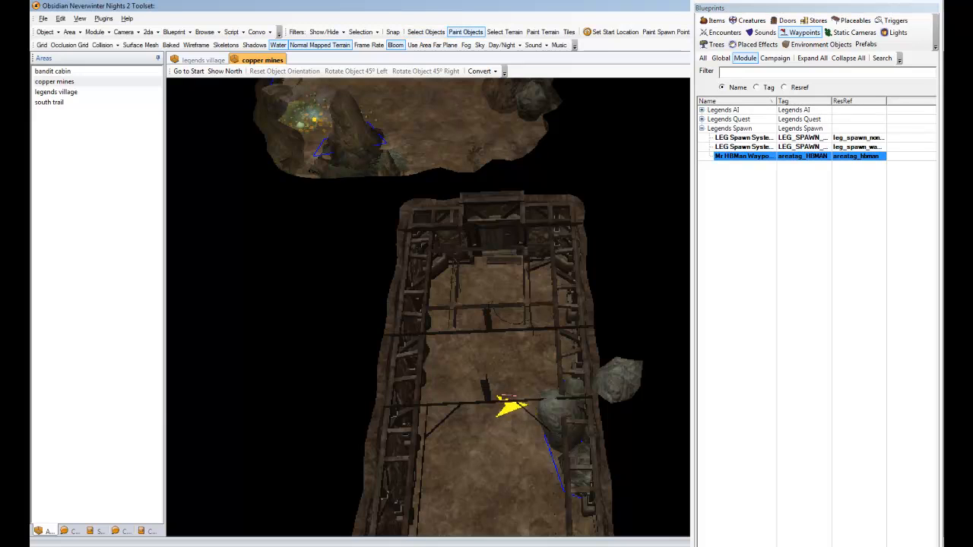
mouse_move(513, 408)
ctrl+mouse_down()
mouse_move(494, 302)
mouse_move(470, 249)
ctrl+mouse_up()
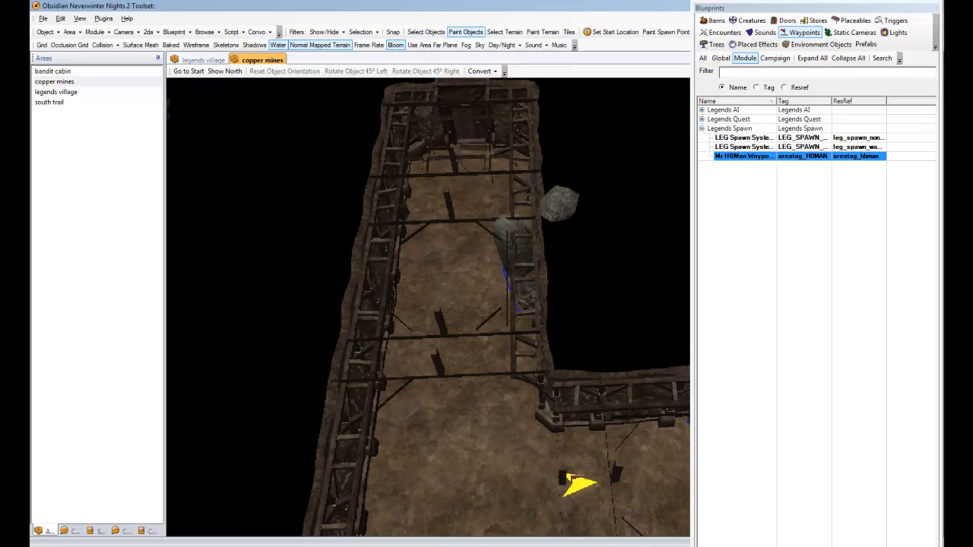
click(578, 483)
- Check the area's name and set the placed Mr HBMan waypoint's tag to copper_mines_HBMAN
click(55, 81)
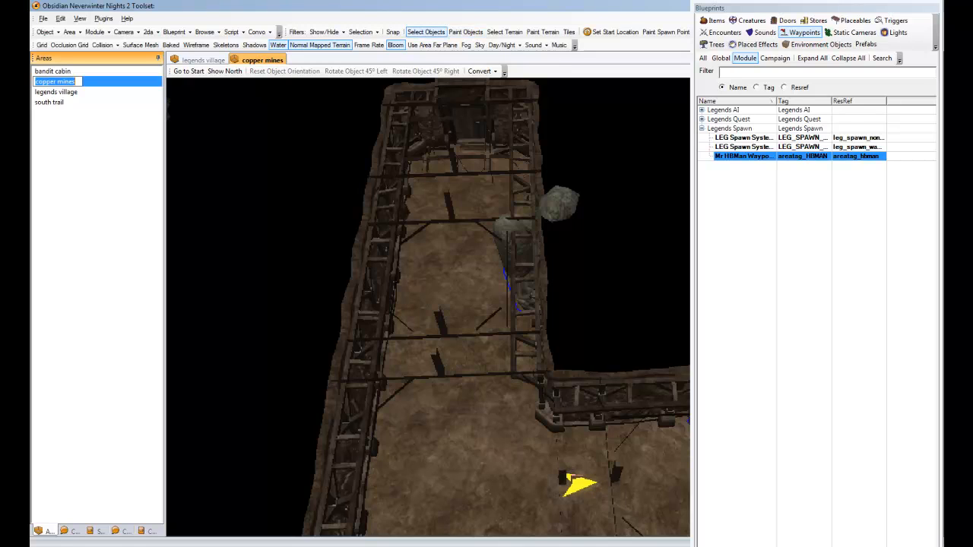
key(alt+Tab)
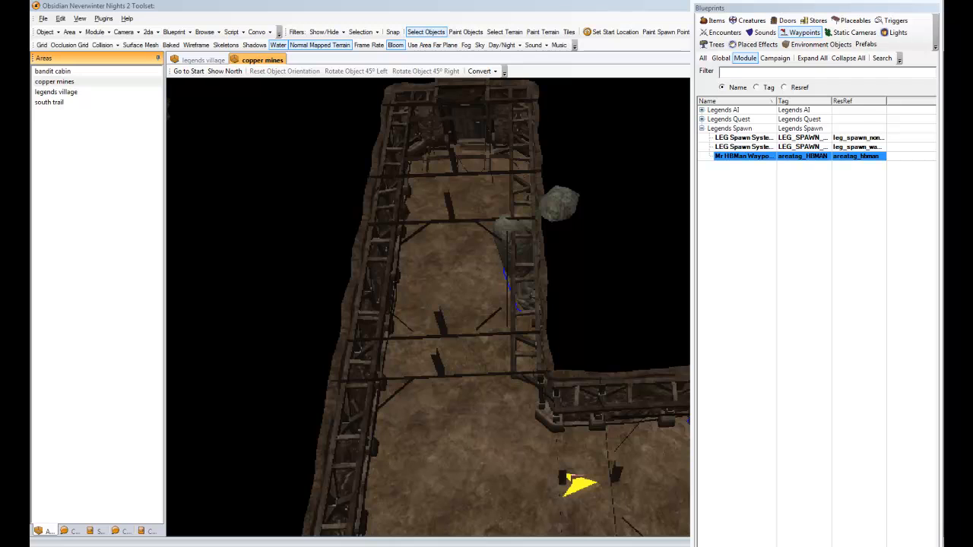
click(579, 482)
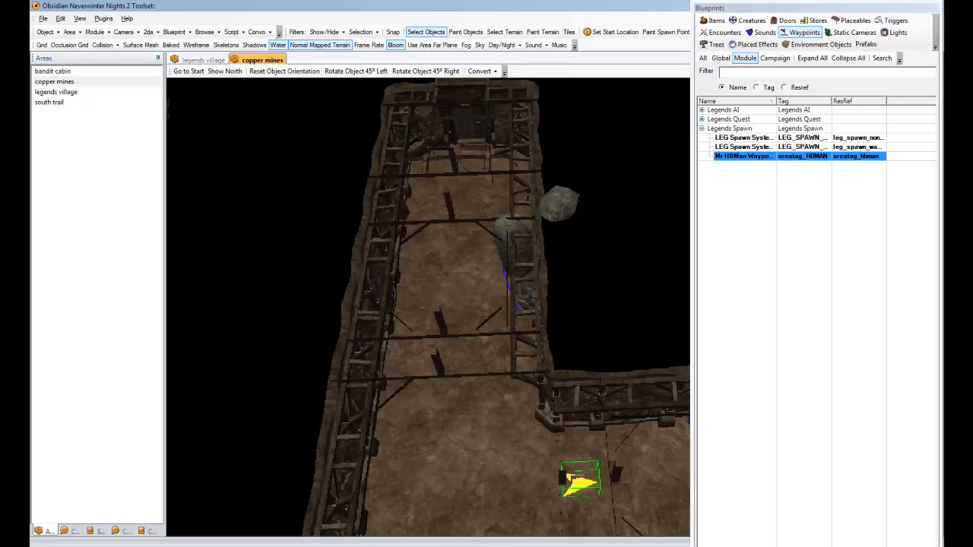
drag(972, 54, 733, 6)
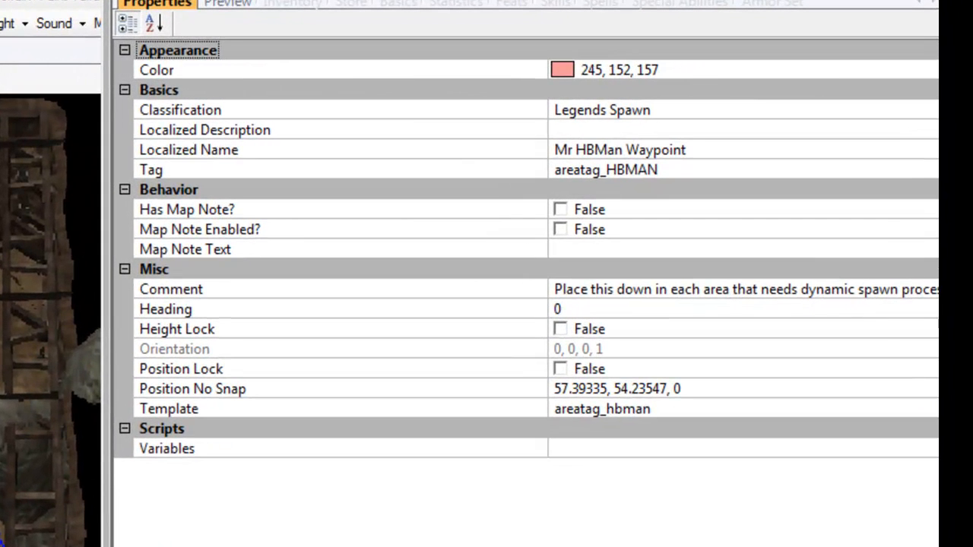
click(651, 154)
key(shift+Home)
text(copper_mines)
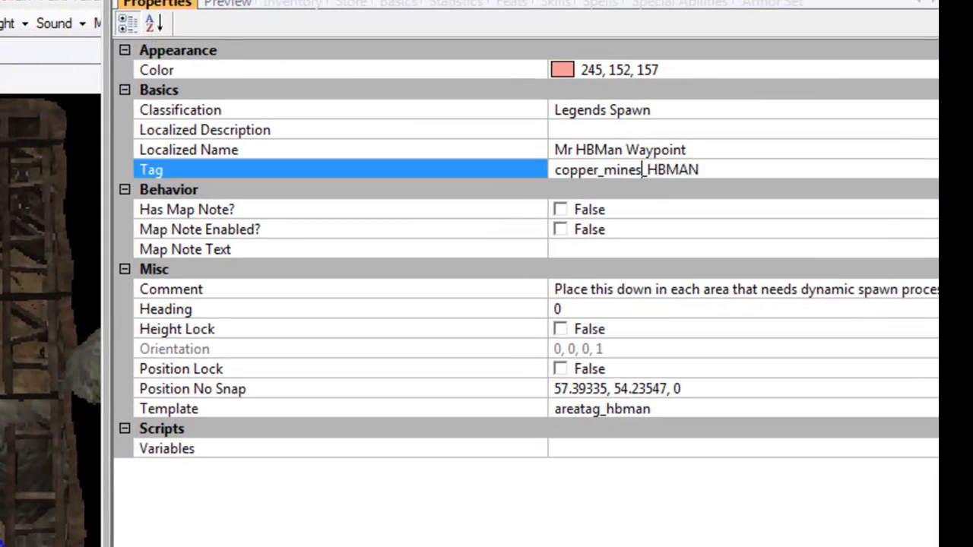
key(Return)
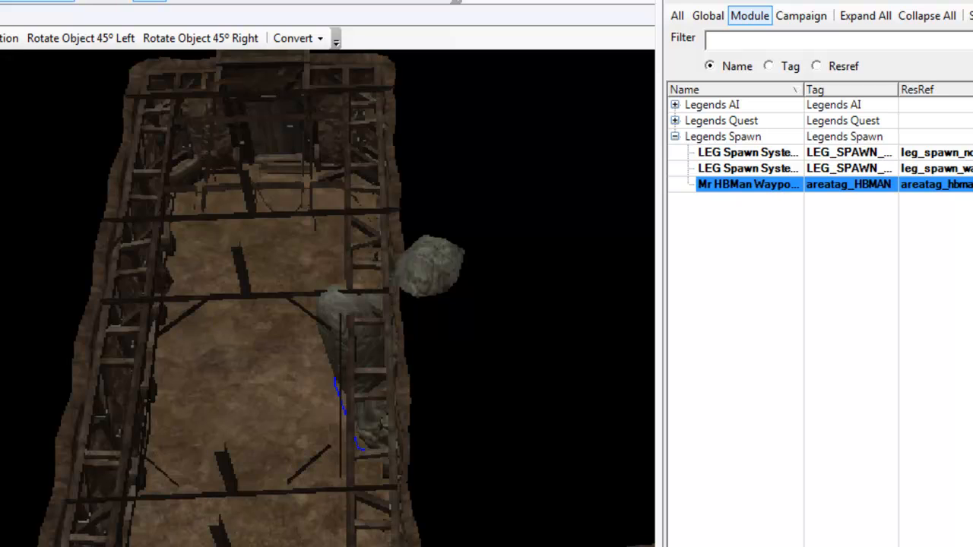
- Place a LEG Spawn System waypoint in front of the door at the corridor's end and turn it to face away from the door
click(748, 169)
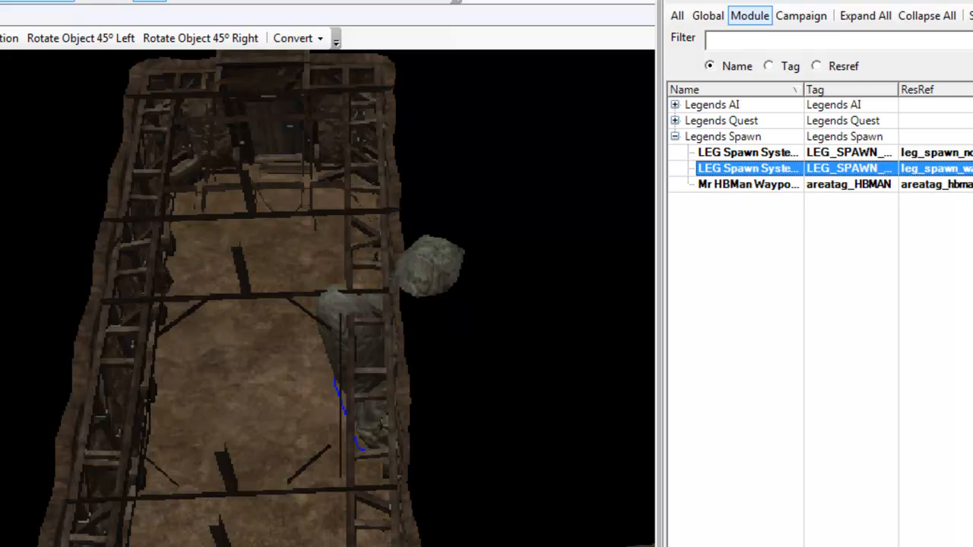
middle_drag(236, 348, 303, 544)
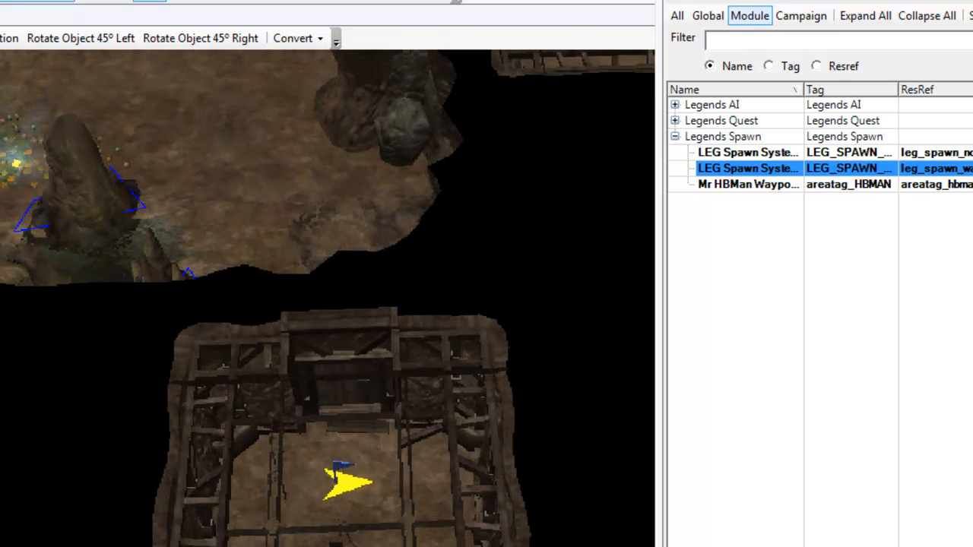
mouse_move(335, 482)
mouse_down()
mouse_move(371, 488)
mouse_move(338, 518)
mouse_move(342, 481)
mouse_move(346, 489)
mouse_up()
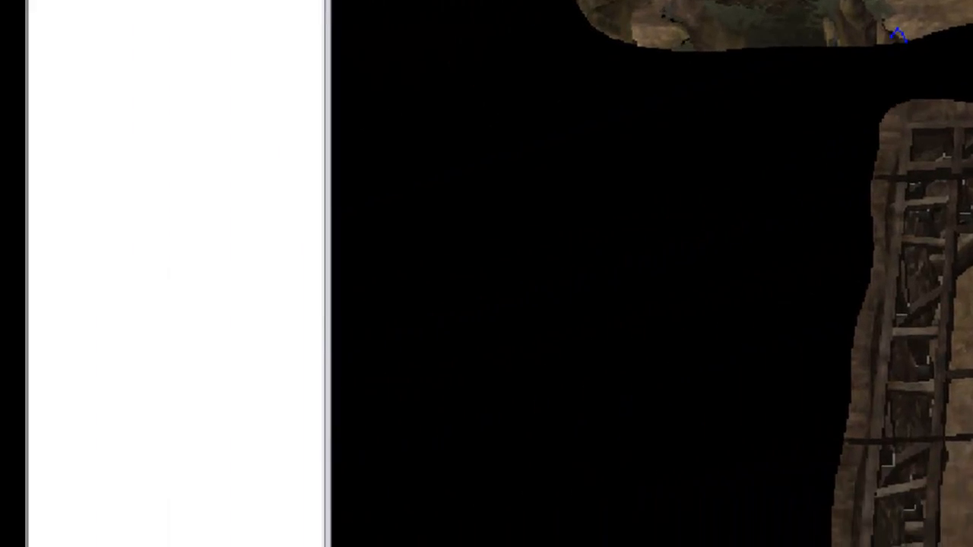
- Open the new spawn waypoint for instance editing in the Legends Spawn Plugin
click(228, 2)
click(317, 380)
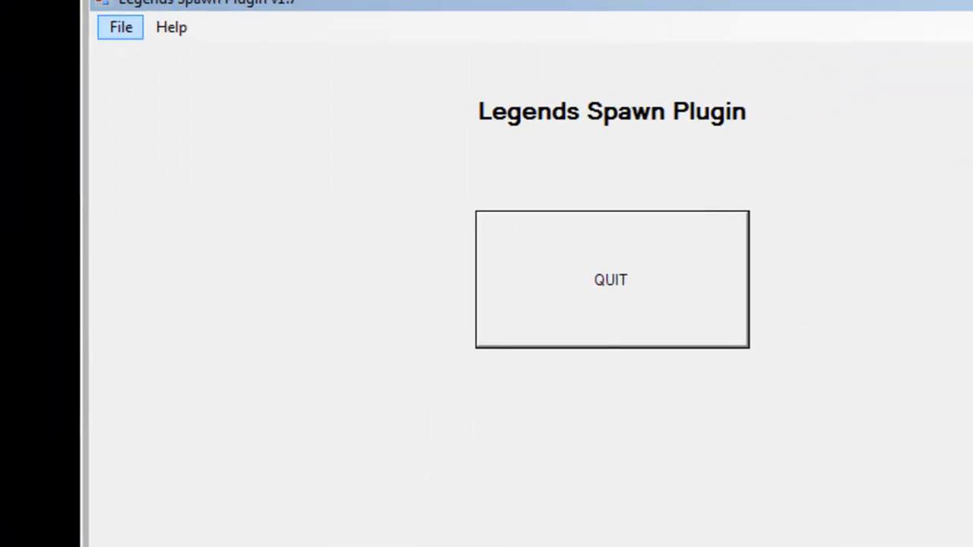
click(121, 26)
mouse_move(152, 90)
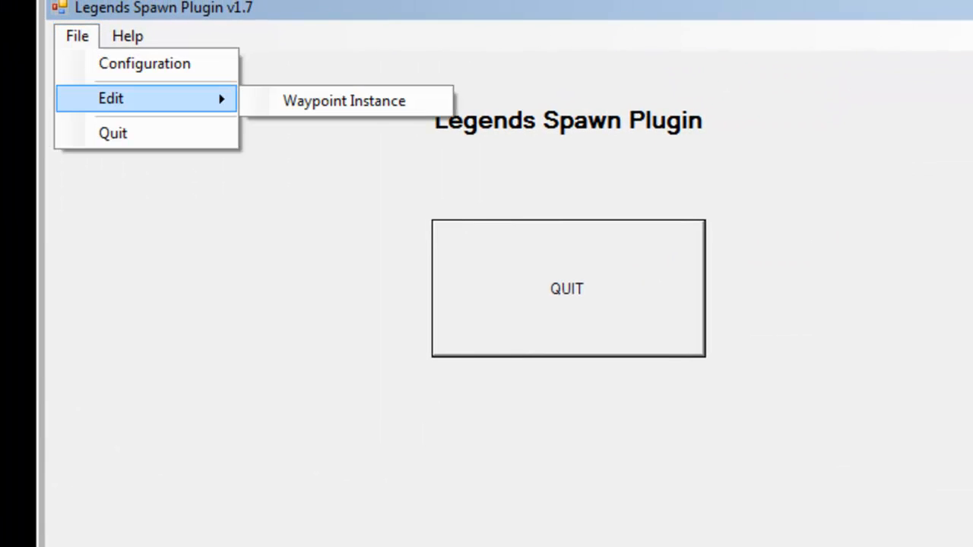
click(386, 91)
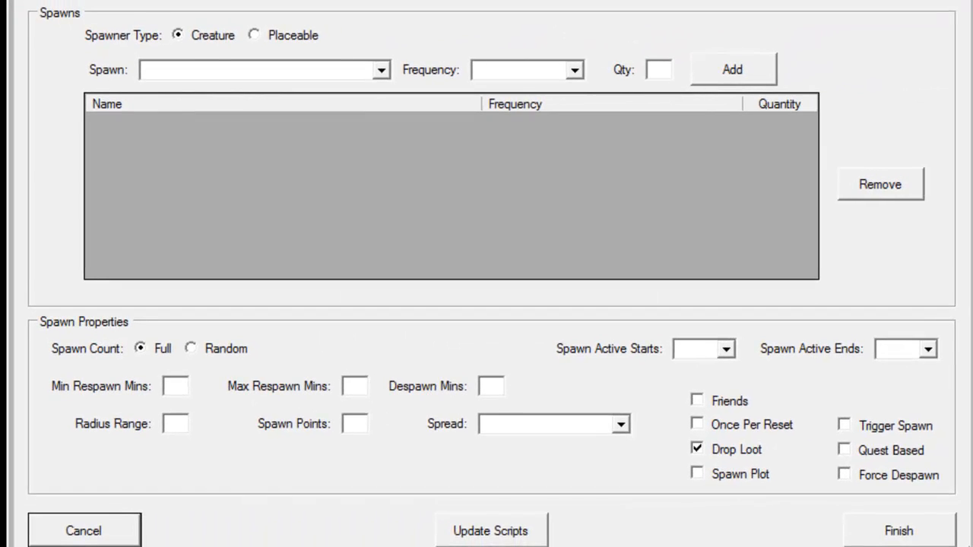
- Add Dwight Waterman as the waypoint's creature spawn, make it quest based, finish the setup and acknowledge the reminder
click(382, 70)
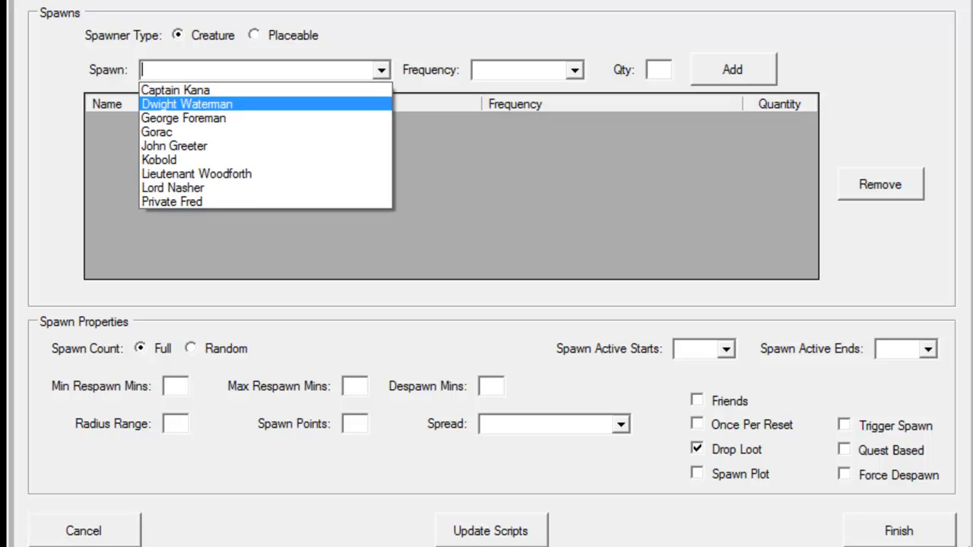
click(186, 104)
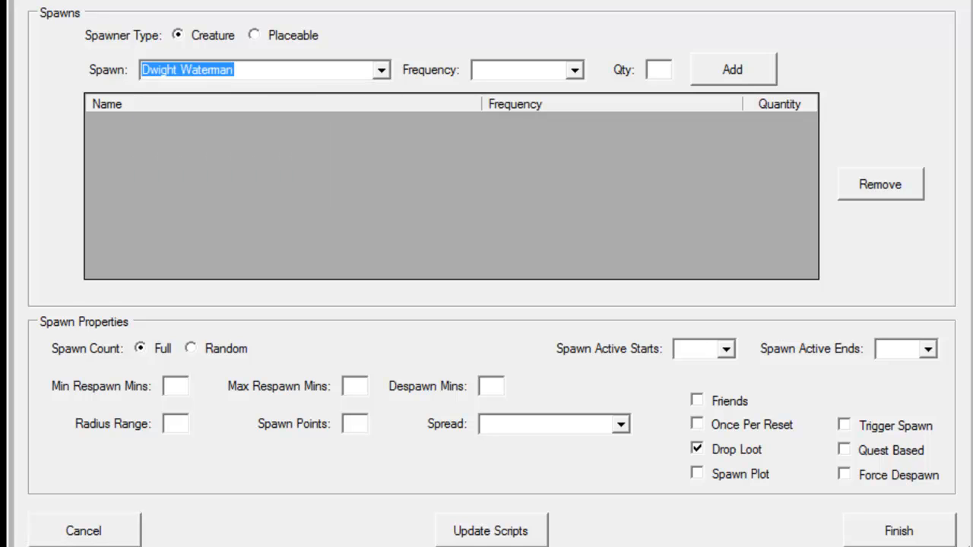
click(733, 69)
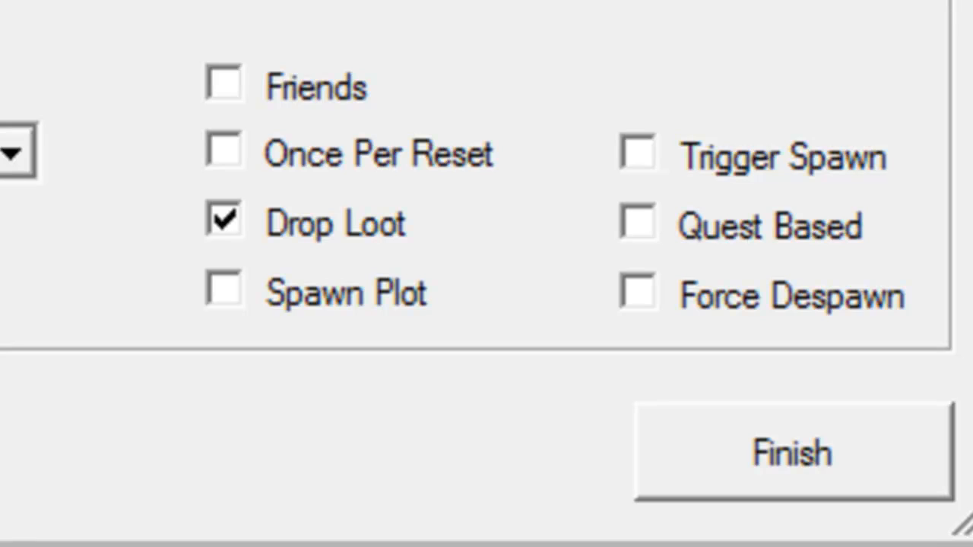
click(639, 222)
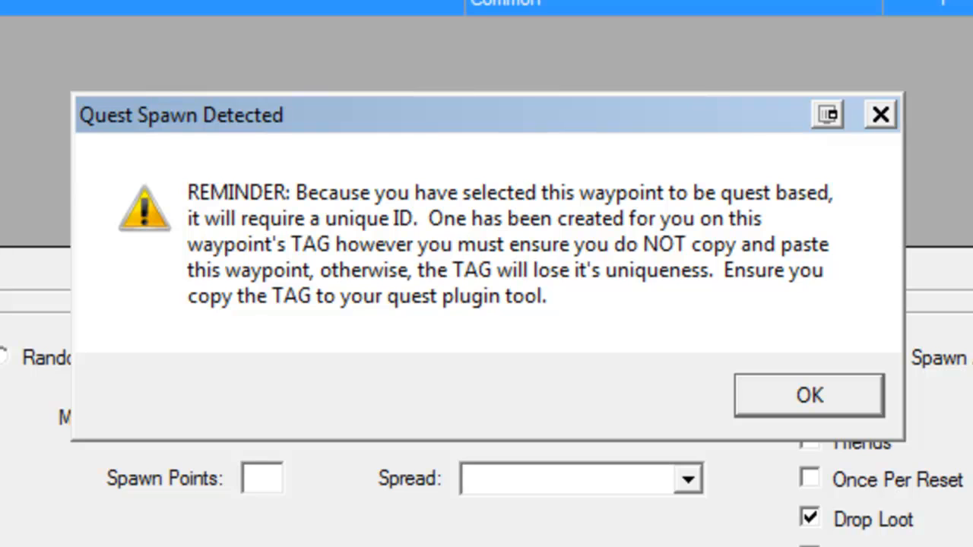
key(Return)
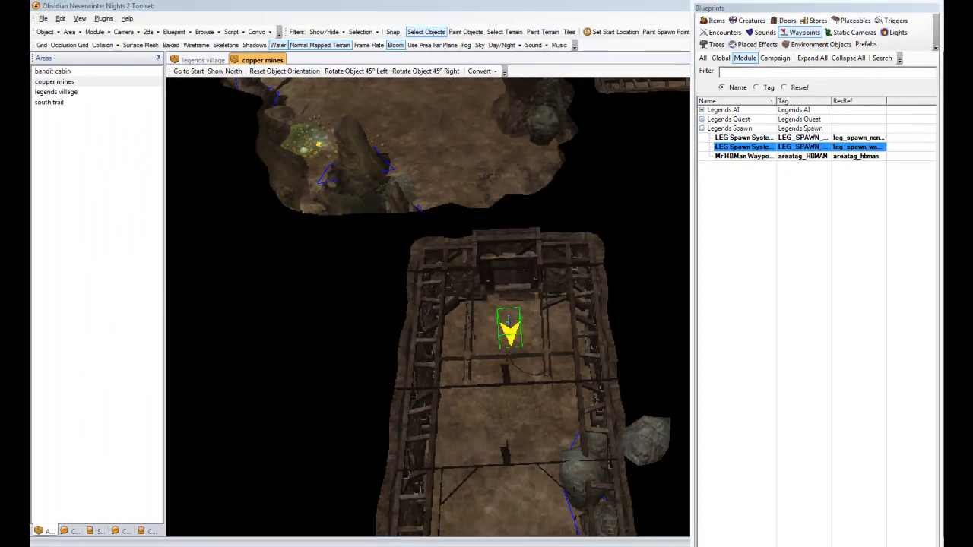
- Copy the tag LEG_SPAWN_37838_copper_mines from the properties of the spawn waypoint in front of the door
click(509, 332)
click(509, 332)
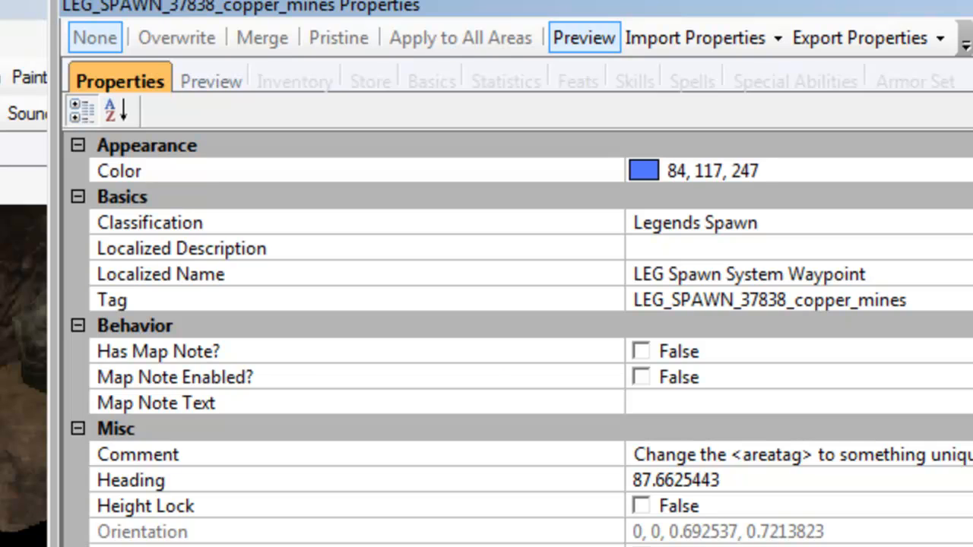
drag(915, 301, 632, 300)
key(ctrl+c)
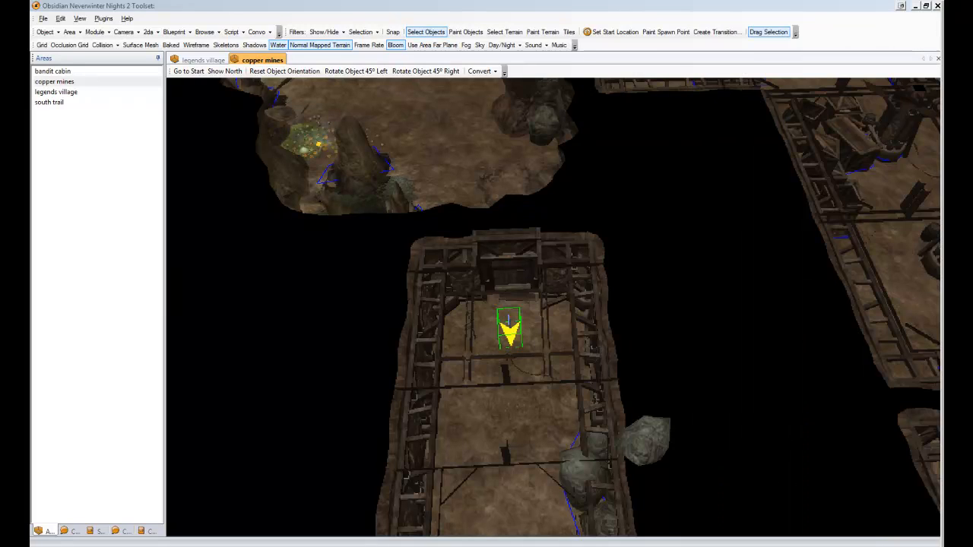
- Open the quest "Close Encounters" for editing in the Legends Quest Plugin
click(103, 19)
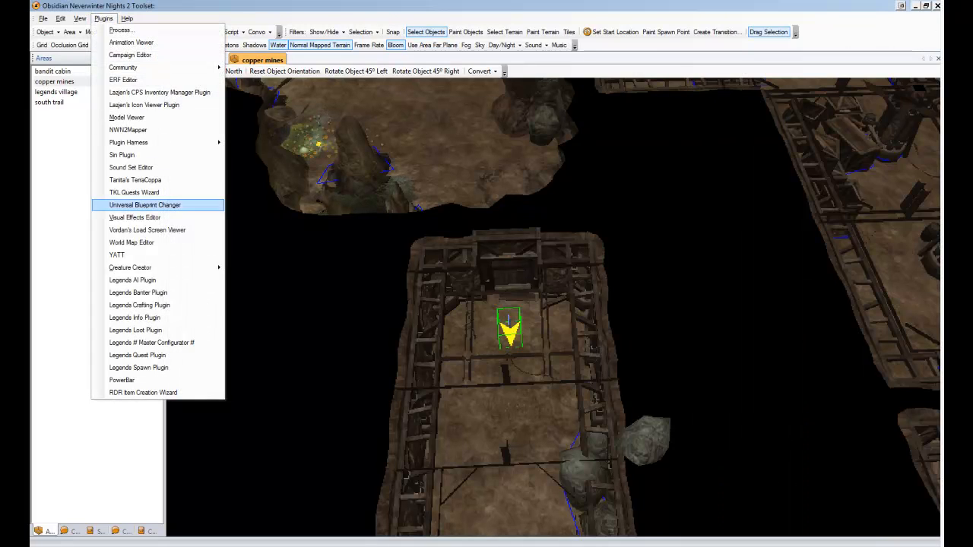
click(137, 354)
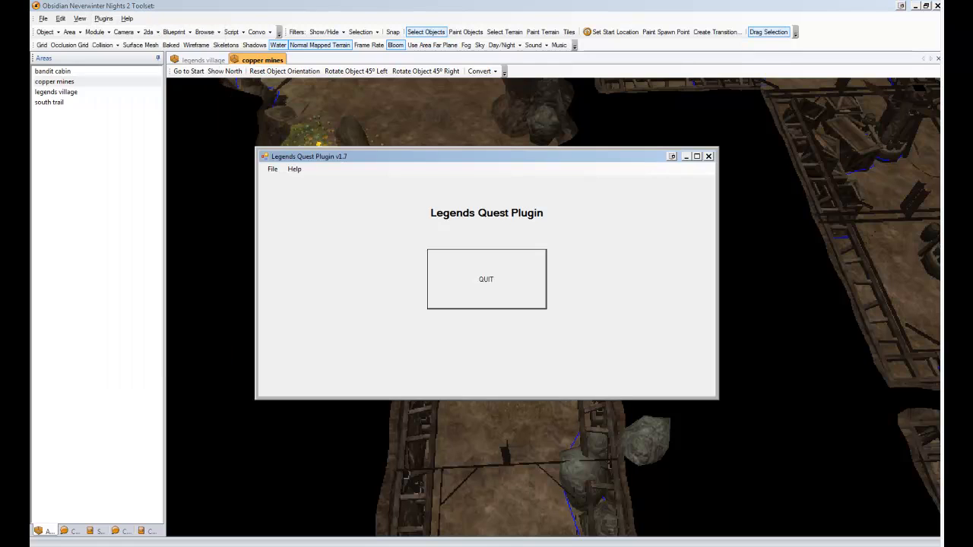
click(272, 169)
mouse_move(288, 208)
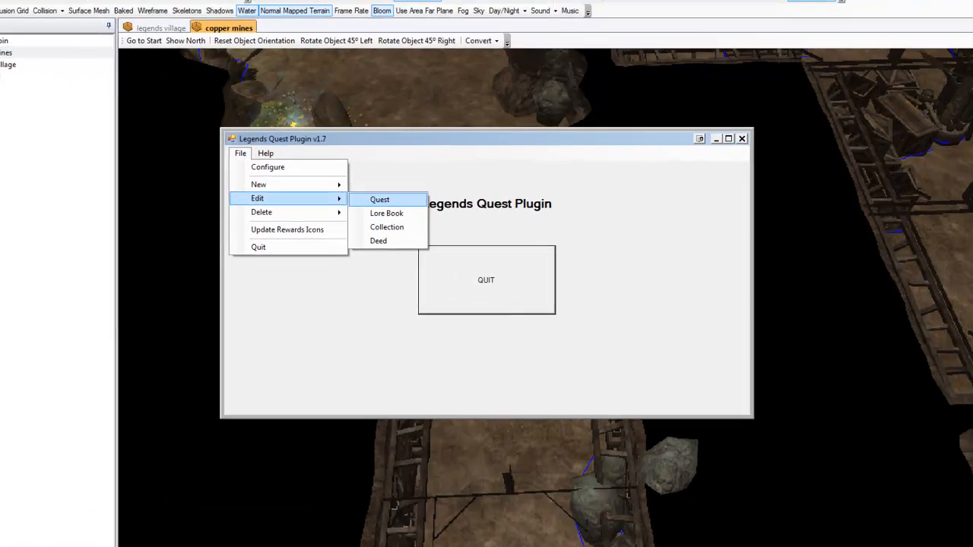
click(379, 199)
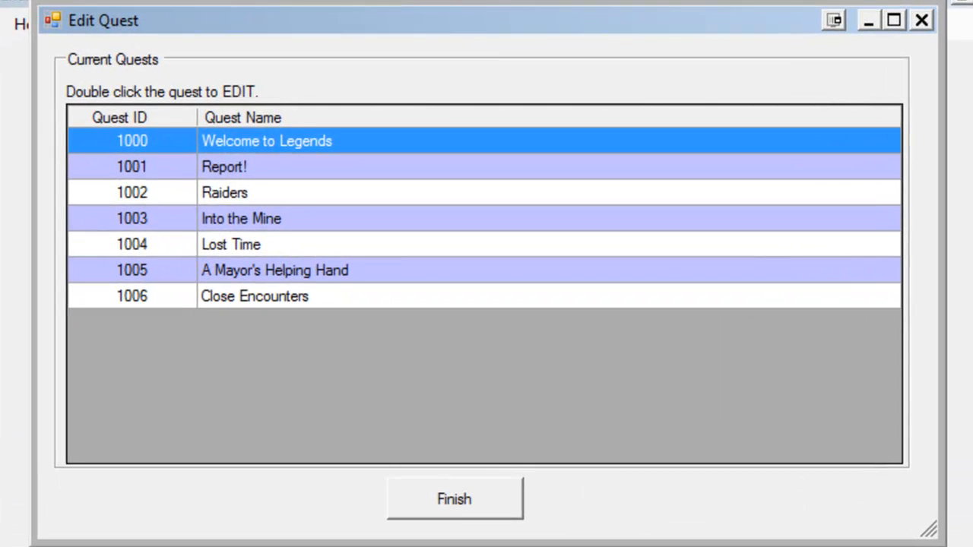
click(255, 297)
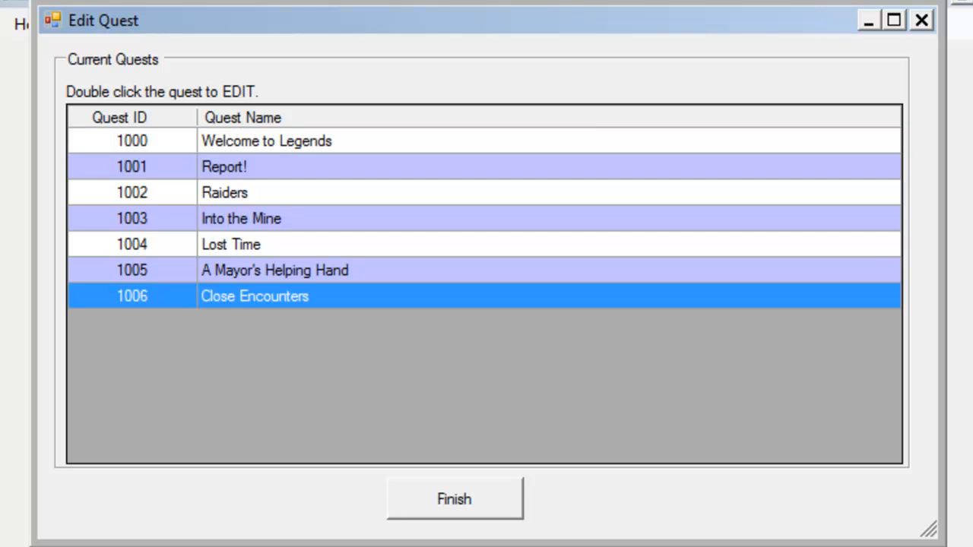
double_click(255, 296)
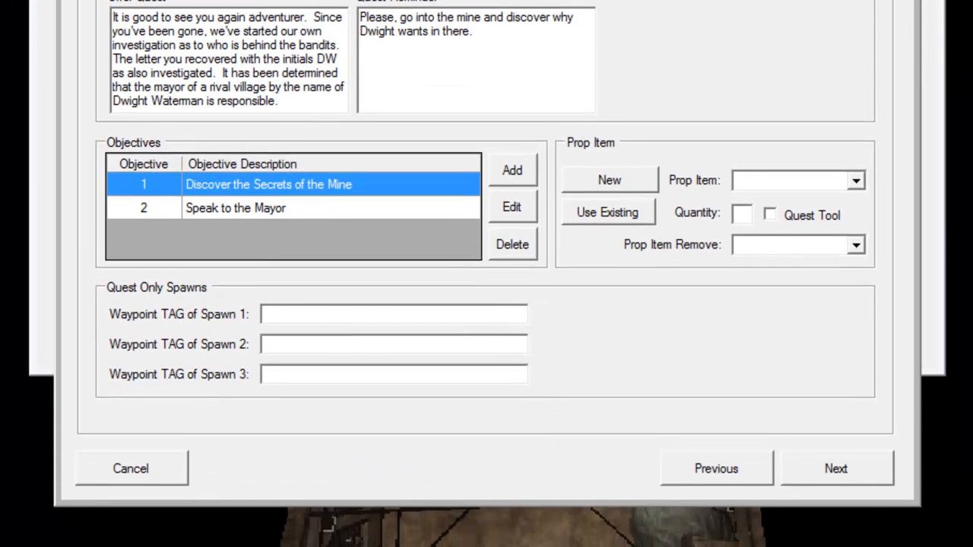
- Enter LEG_SPAWN_37838_copper_mines as the waypoint tag of quest-only spawn 1, finish the quest with the remaining pages unchanged, and quit the plugin
key(ctrl+v)
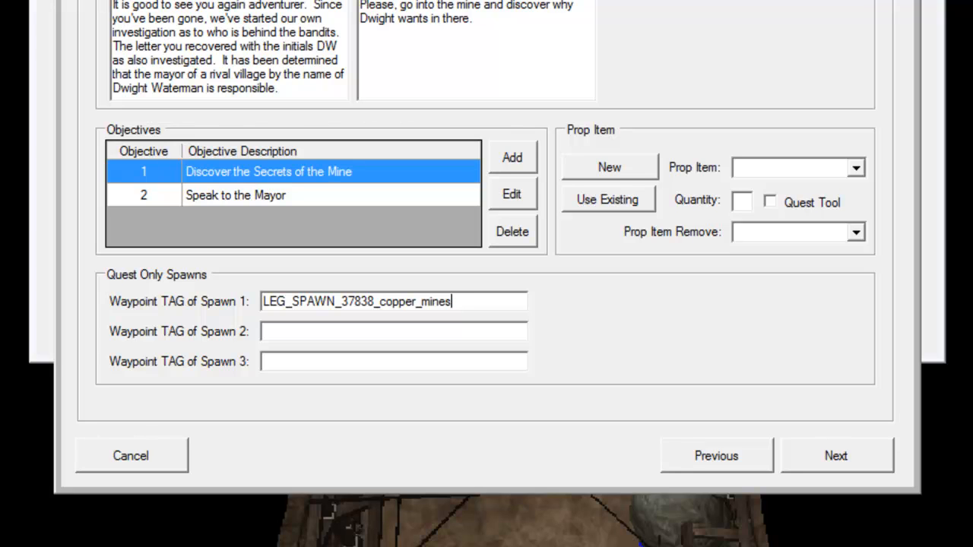
click(837, 456)
click(836, 456)
click(836, 456)
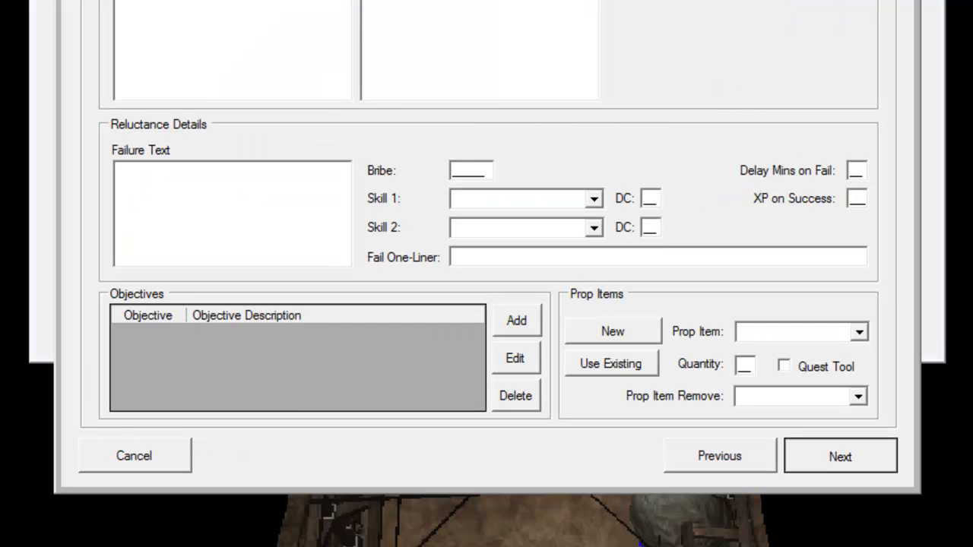
click(839, 455)
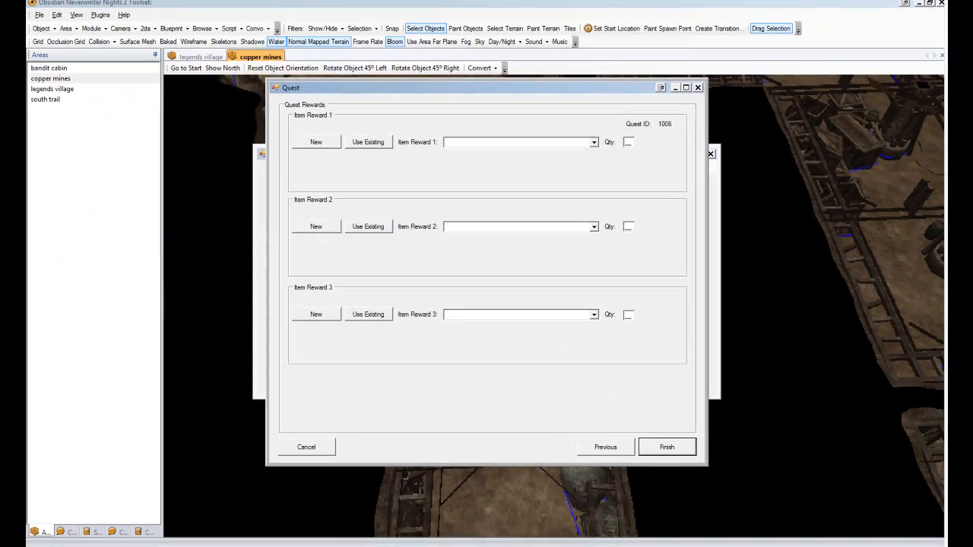
click(839, 456)
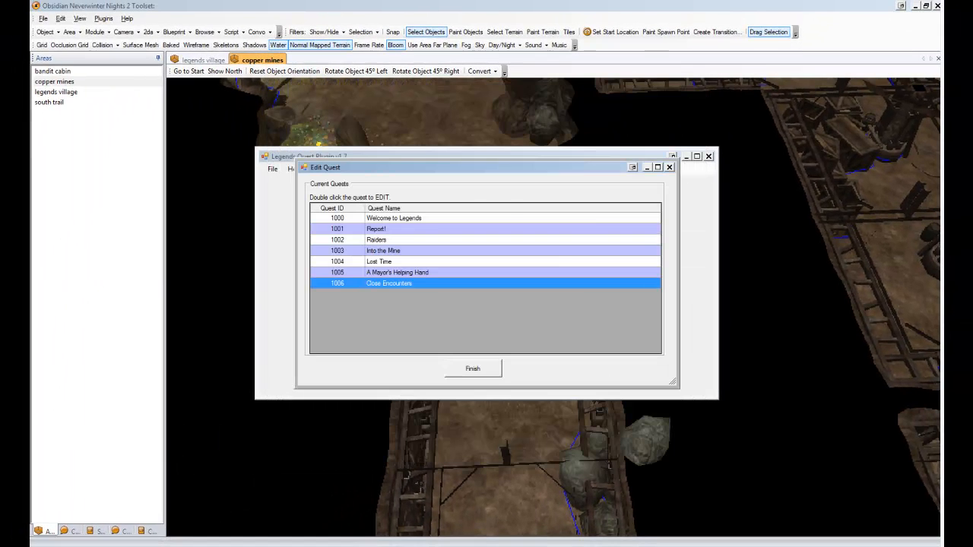
click(472, 369)
click(486, 279)
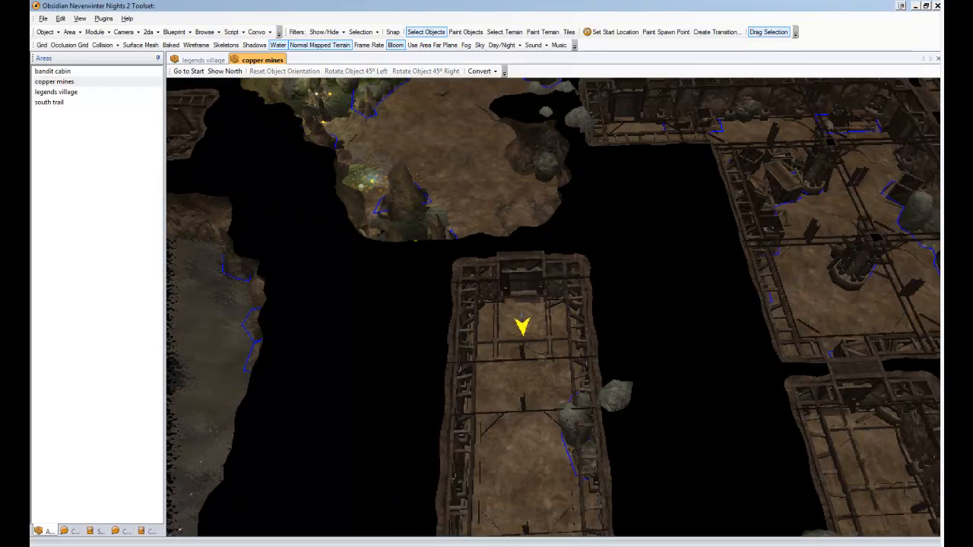
- Examine the copper mines' caves and timbered corridors around the two placed waypoints
middle_drag(486, 279, 441, 133)
middle_drag(486, 304, 836, 296)
middle_drag(553, 307, 553, 250)
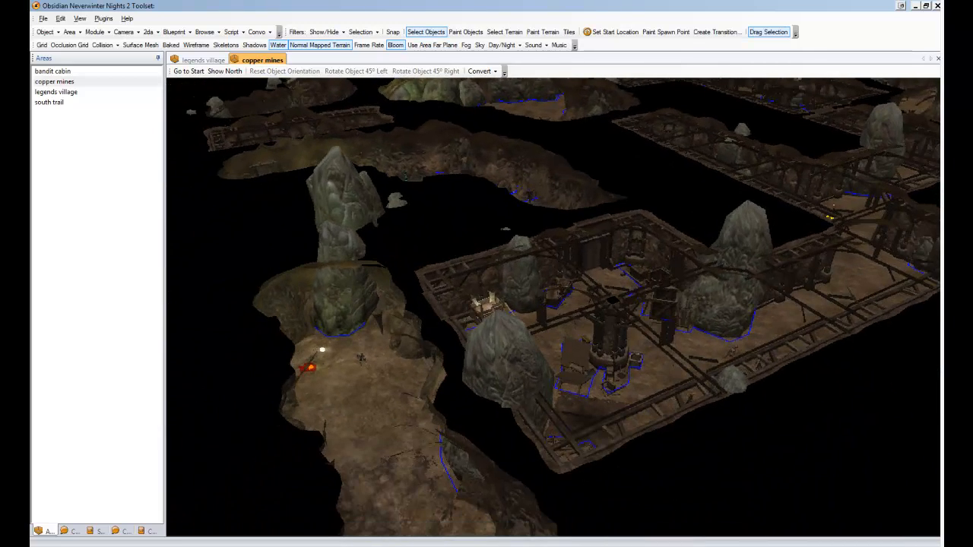
middle_drag(553, 304, 410, 304)
middle_drag(532, 379, 706, 364)
middle_drag(553, 304, 471, 380)
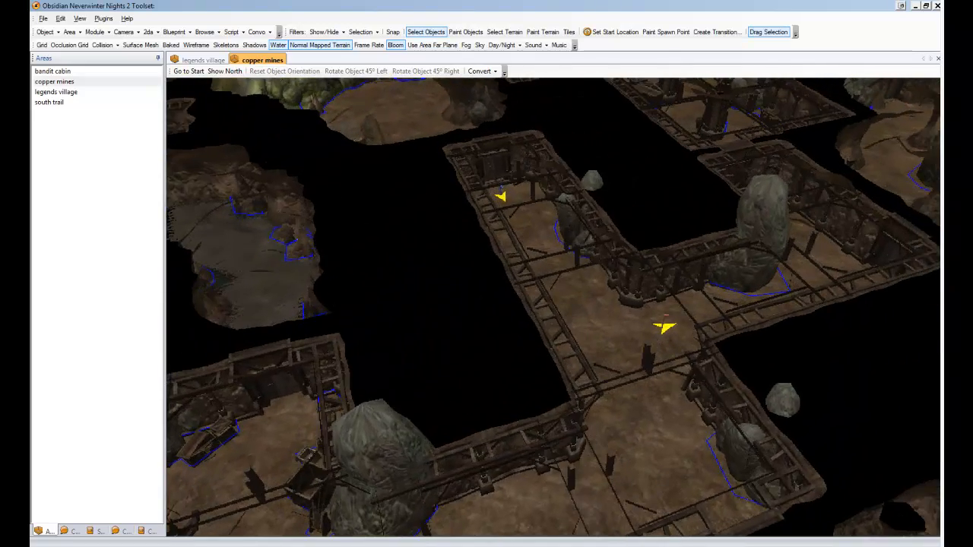
middle_drag(554, 303, 395, 346)
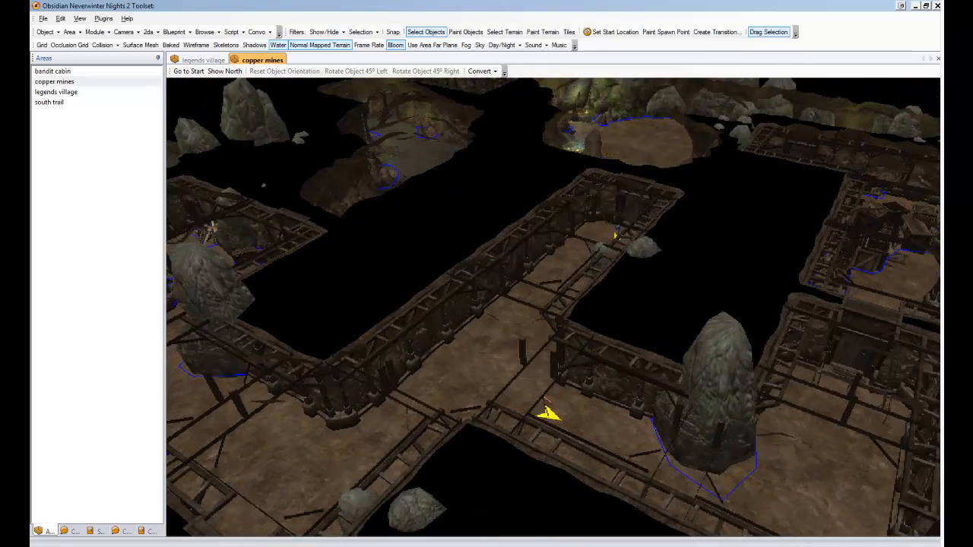
middle_drag(553, 304, 634, 267)
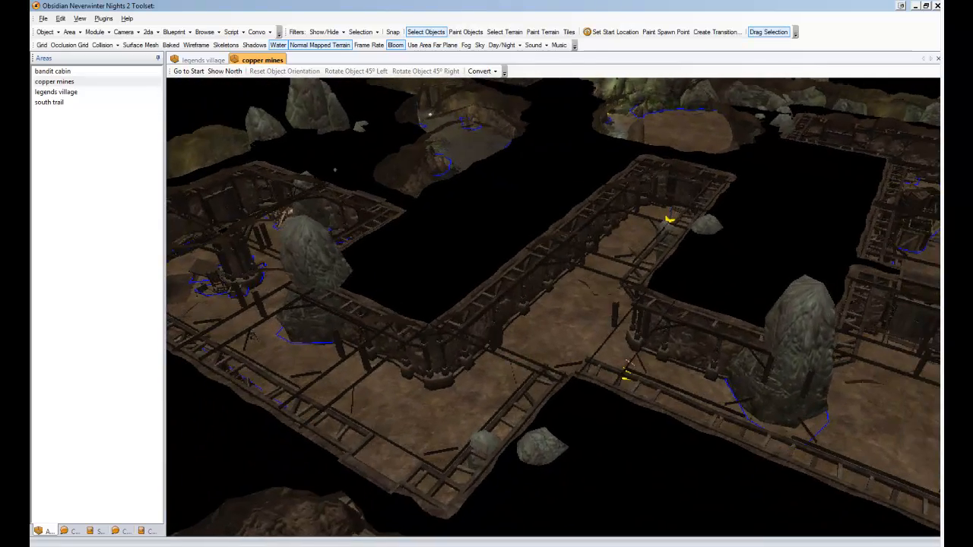